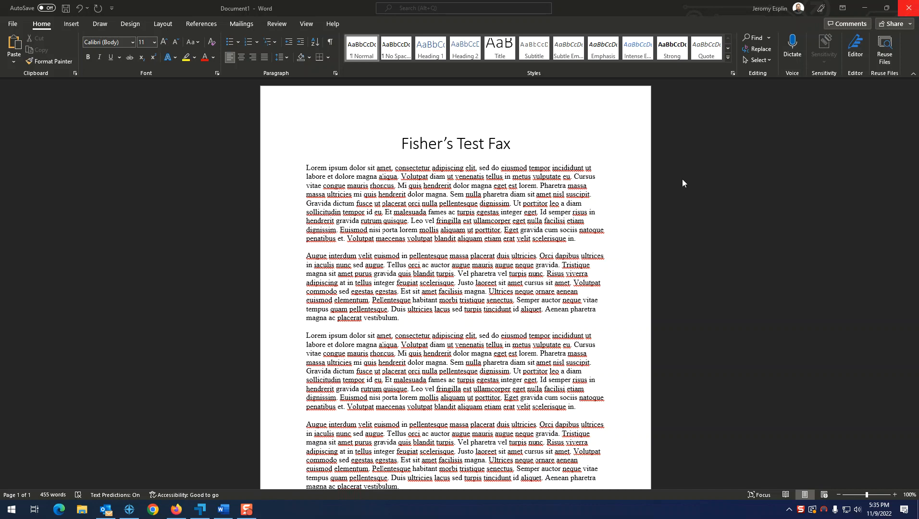
# Bring the Fisher's Test Fax document to the front and open Word's Print page.
pyautogui.click(726, 171)
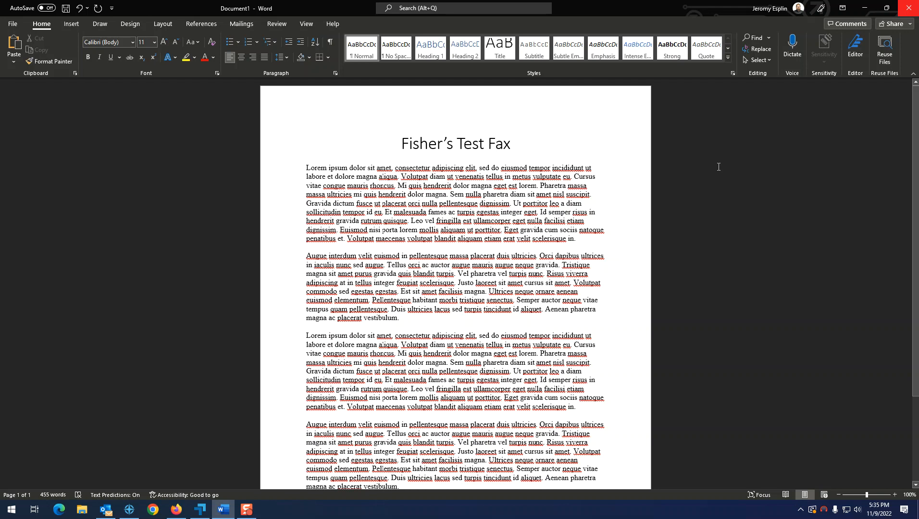
pyautogui.hotkey('ctrl', 'p')
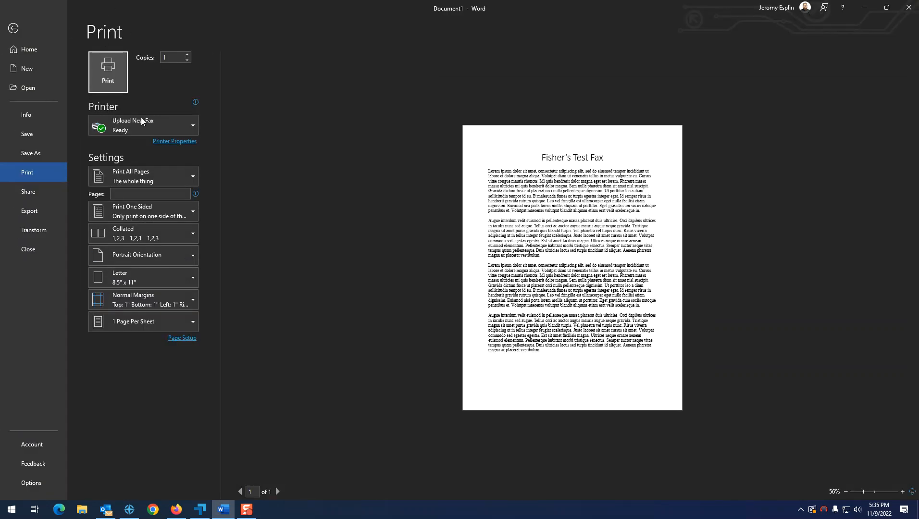
# Print the document to the Upload New Fax printer.
pyautogui.click(196, 127)
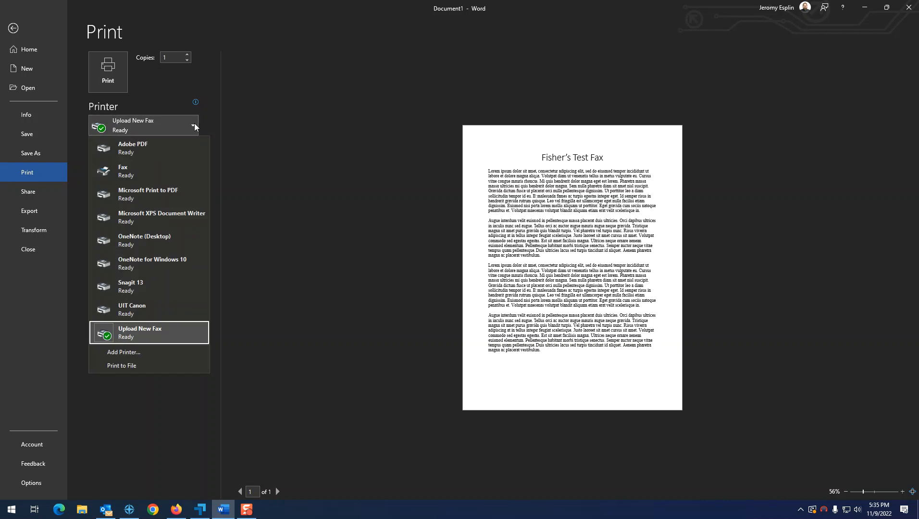
pyautogui.click(161, 336)
pyautogui.click(108, 72)
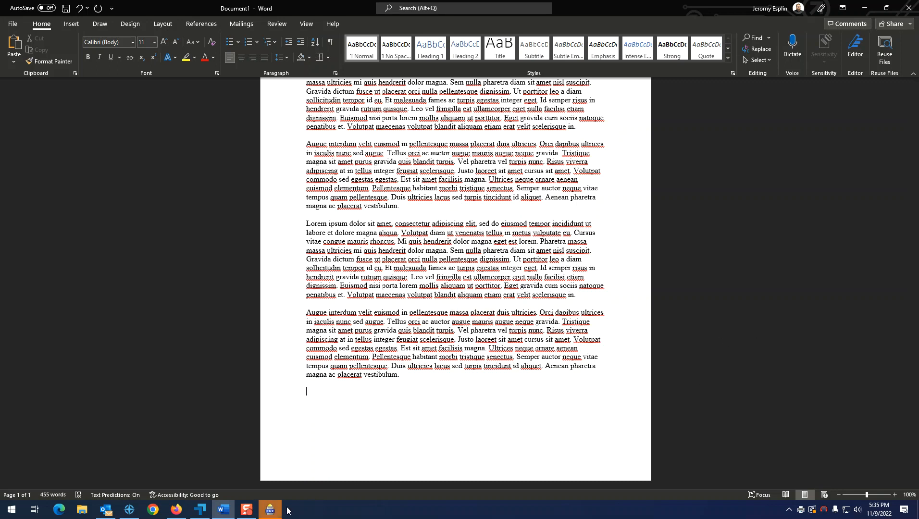
# Move the Upload New Fax dialog aside and then back over the page.
pyautogui.moveTo(420, 155); pyautogui.dragTo(690, 130)
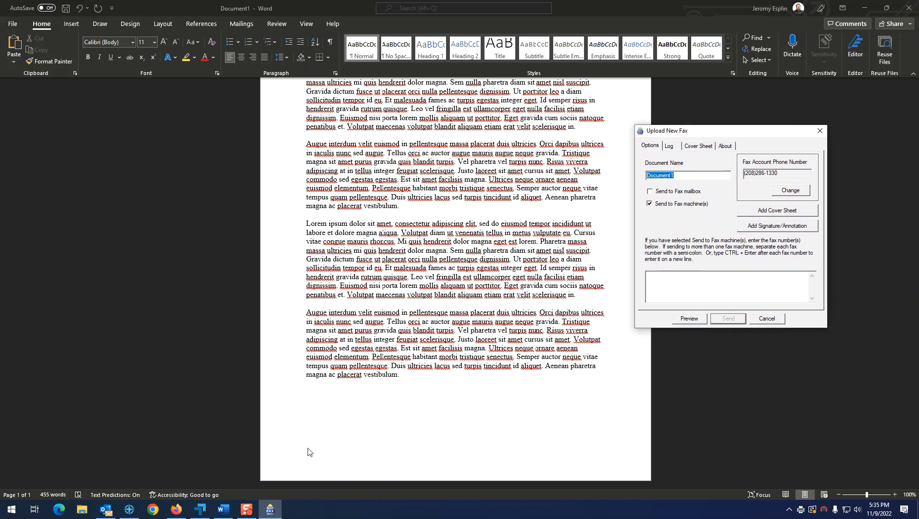
pyautogui.moveTo(272, 511)
pyautogui.moveTo(720, 131); pyautogui.dragTo(491, 131)
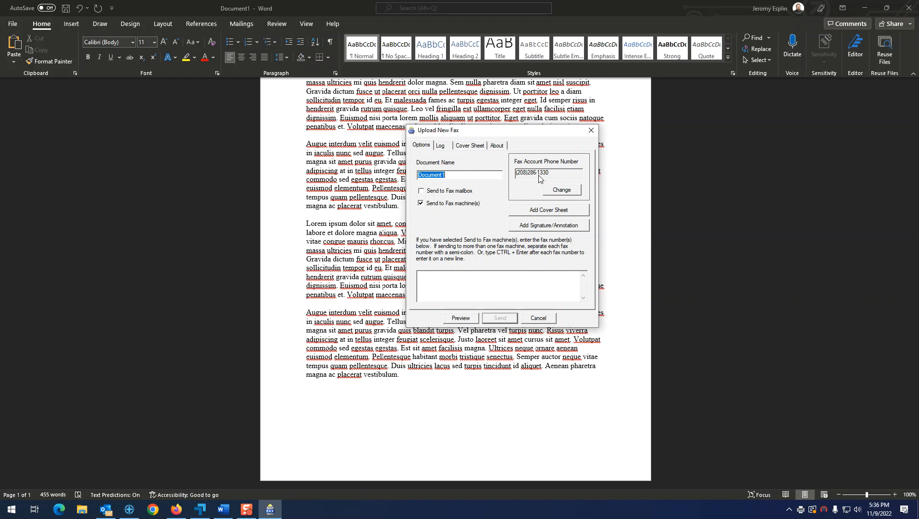
# Select the Document1 name, tick Send to Fax mailbox, and add a cover sheet.
pyautogui.click(460, 175)
pyautogui.doubleClick(454, 175)
pyautogui.click(421, 191)
pyautogui.click(552, 211)
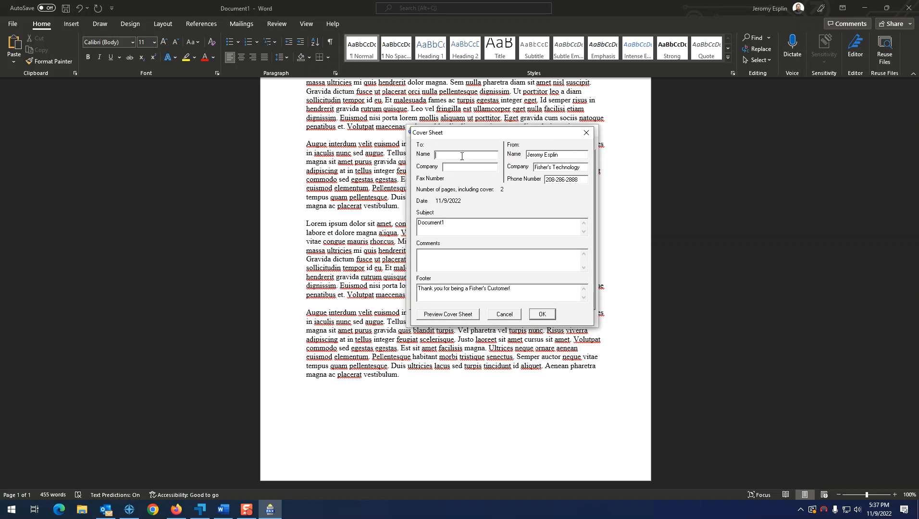
# Address the cover sheet to Test Company, Test Company LLC, with subject 'Test Fax'.
pyautogui.write('Tes')
pyautogui.write('t Compa')
pyautogui.write('Test Company LLC')
pyautogui.press('Tab')
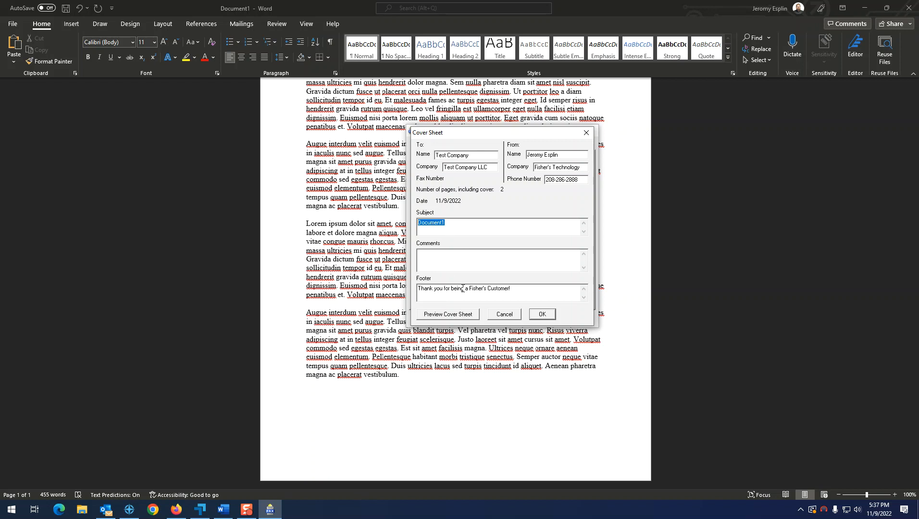
pyautogui.click(463, 228)
pyautogui.moveTo(464, 228); pyautogui.dragTo(368, 215)
pyautogui.write('Test Fax')
# Add the comment 'This is a test fax document!', preview the cover sheet, and accept it.
pyautogui.click(461, 254)
pyautogui.write('This is a test fax documen')
pyautogui.click(452, 315)
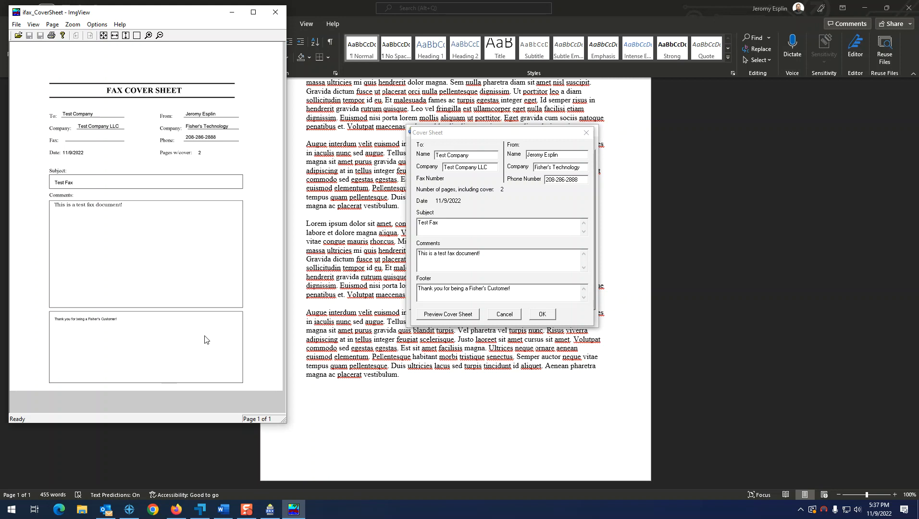
pyautogui.click(275, 12)
pyautogui.click(542, 315)
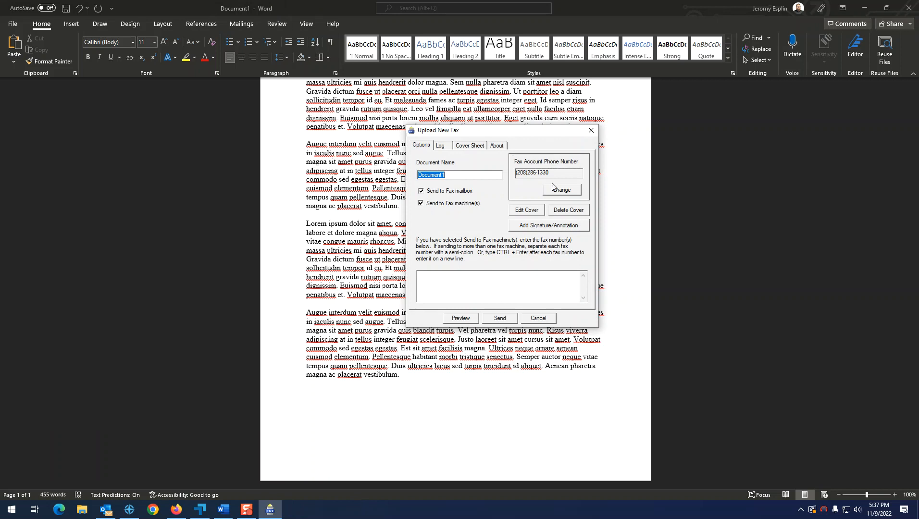
# Check the cover sheet, paste the destination fax number as recipient, and send the fax.
pyautogui.click(478, 148)
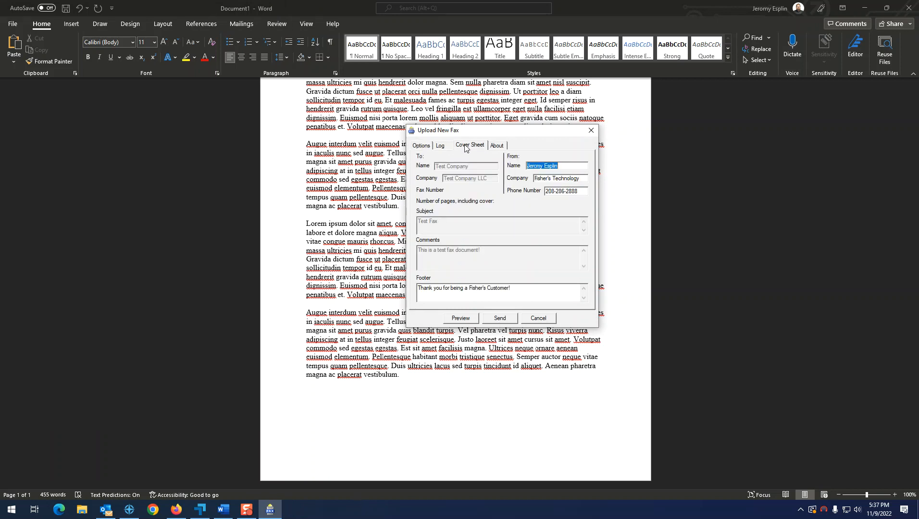
pyautogui.click(426, 149)
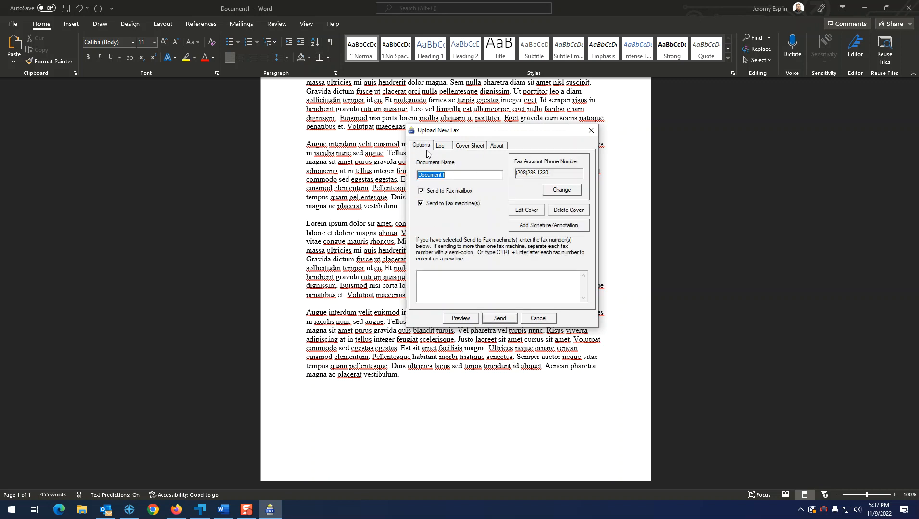
pyautogui.click(454, 280)
pyautogui.hotkey('ctrl', 'v')
pyautogui.write(';')
pyautogui.hotkey('ctrl', 'v')
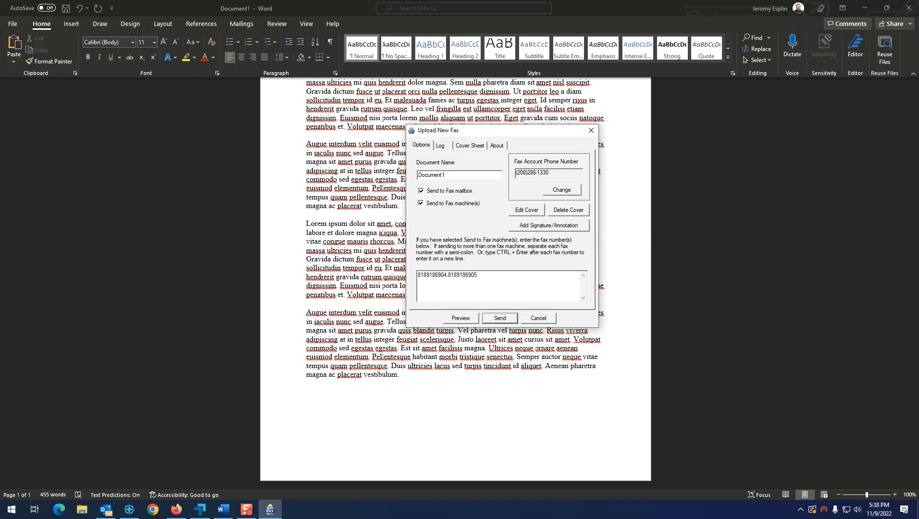
pyautogui.press('BackSpace')
pyautogui.press('BackSpace')
pyautogui.press('BackSpace')
pyautogui.press('BackSpace')
pyautogui.press('BackSpace')
pyautogui.press('BackSpace')
pyautogui.press('BackSpace')
pyautogui.press('BackSpace')
pyautogui.press('BackSpace')
pyautogui.click(500, 319)
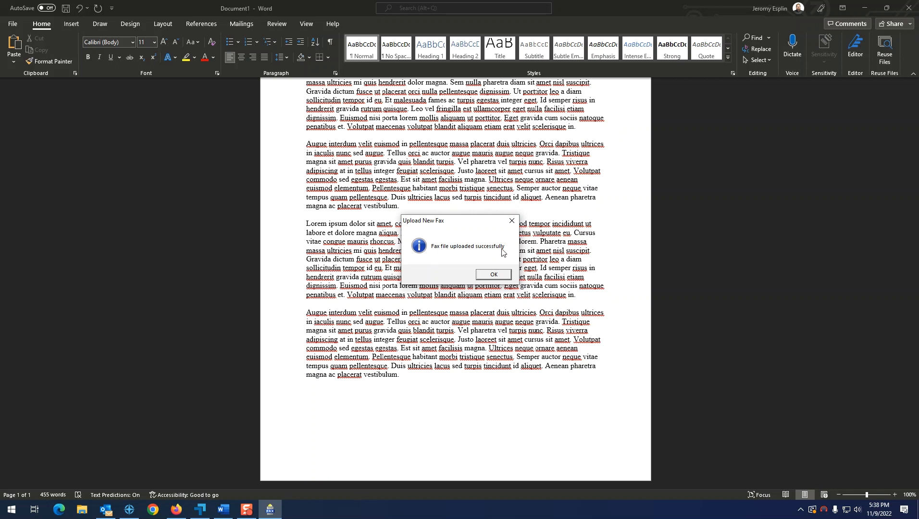
# Dismiss the upload success message and switch to Outlook.
pyautogui.click(494, 275)
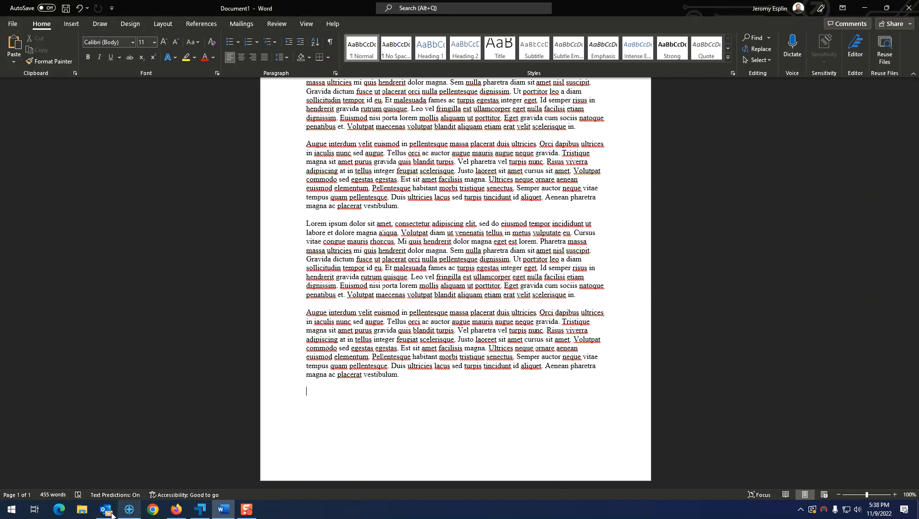
pyautogui.moveTo(106, 510)
pyautogui.click(100, 489)
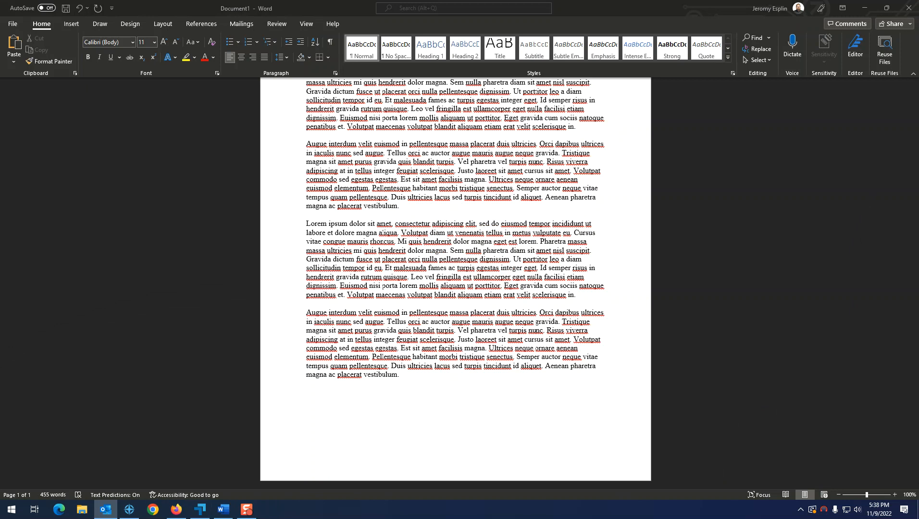
# Move the delivery confirmation email into the document and open it.
pyautogui.press('F2')
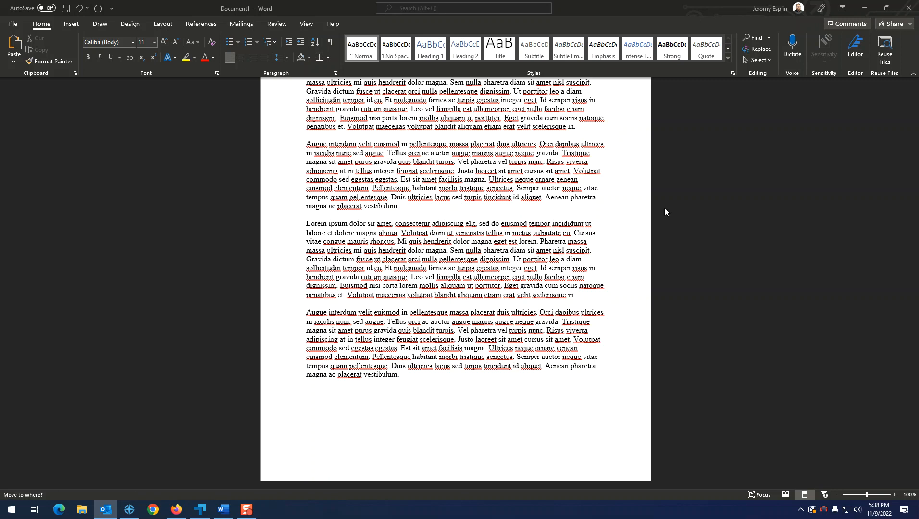
pyautogui.press('Return')
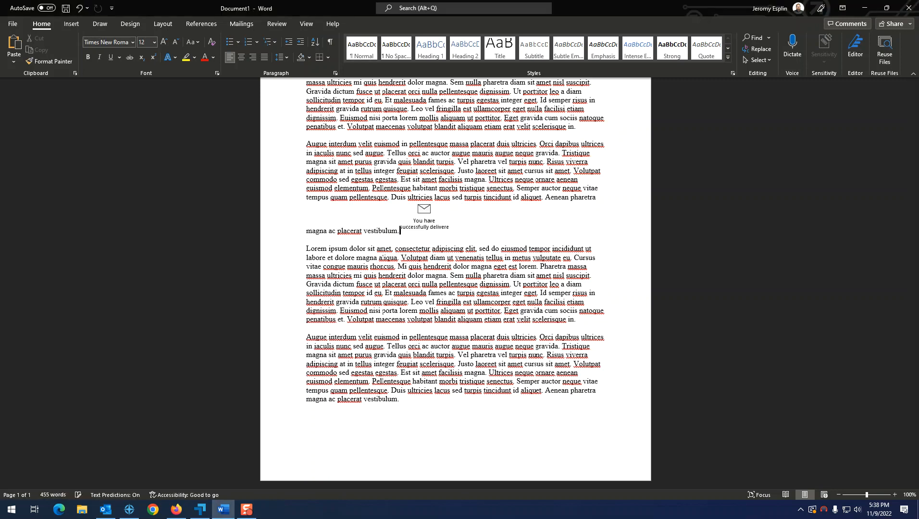
pyautogui.doubleClick(424, 210)
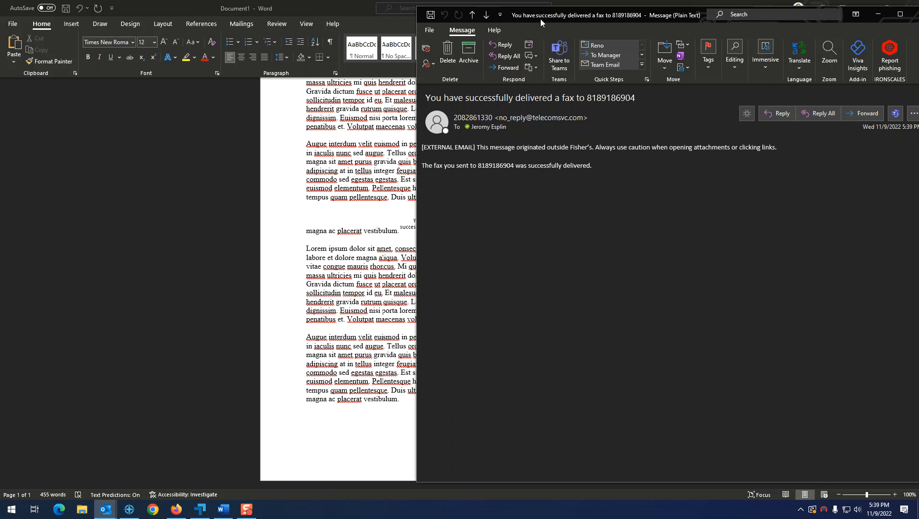
# Close the delivery confirmation and open the received fax's 1668040710619.fax.pdf attachment.
pyautogui.doubleClick(842, 24)
pyautogui.click(796, 23)
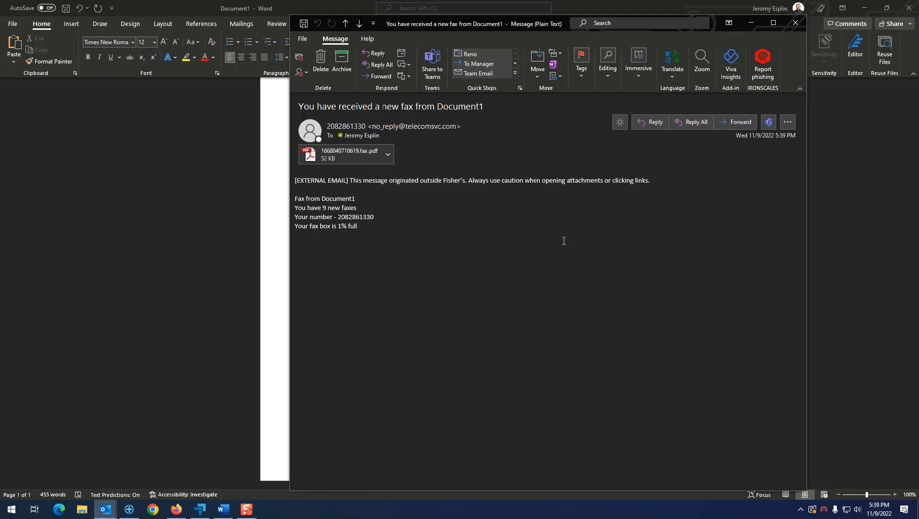
pyautogui.click(355, 149)
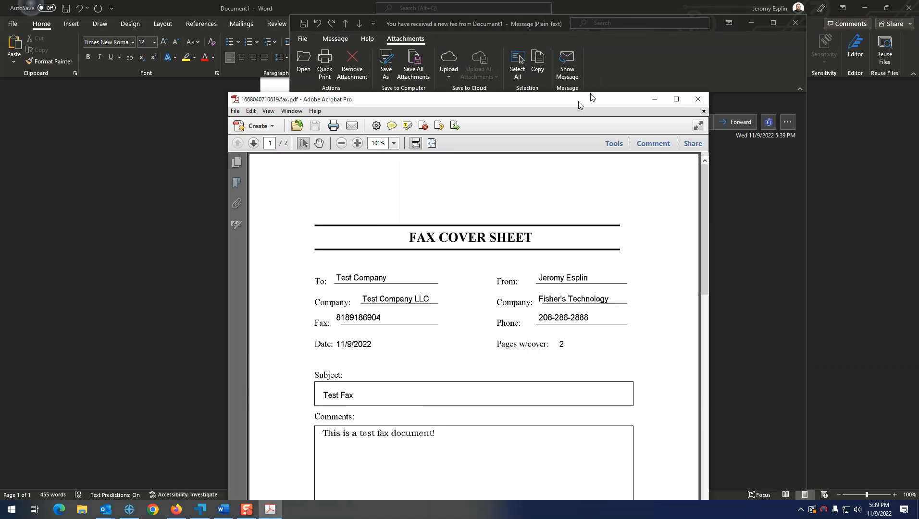
# Scroll through the two-page fax PDF, then close Acrobat and the received fax message.
pyautogui.moveTo(578, 101); pyautogui.dragTo(646, 28)
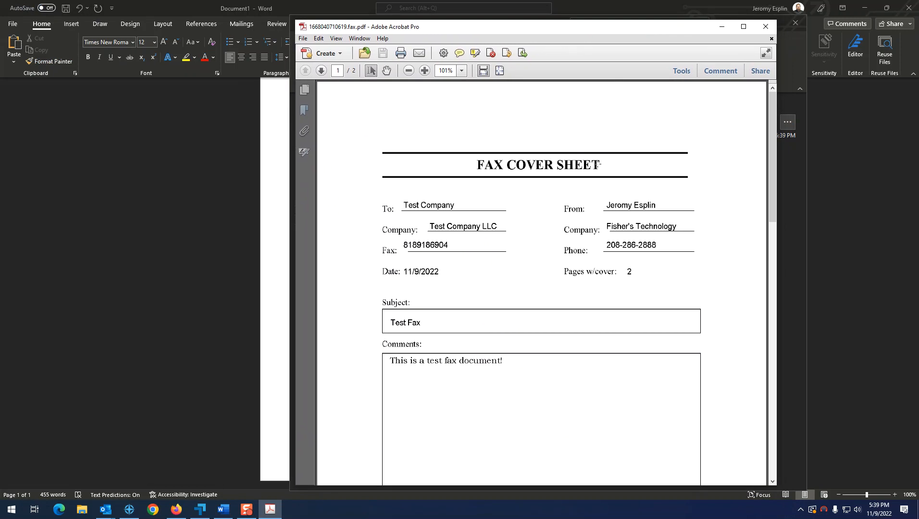
pyautogui.scroll(-15, 582, 303)
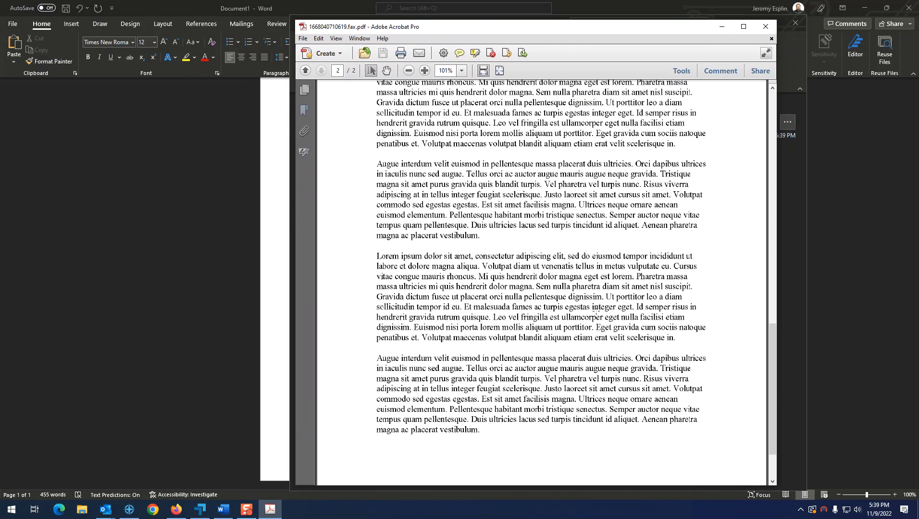
pyautogui.scroll(5, 591, 308)
pyautogui.scroll(-12, 596, 311)
pyautogui.scroll(20, 579, 351)
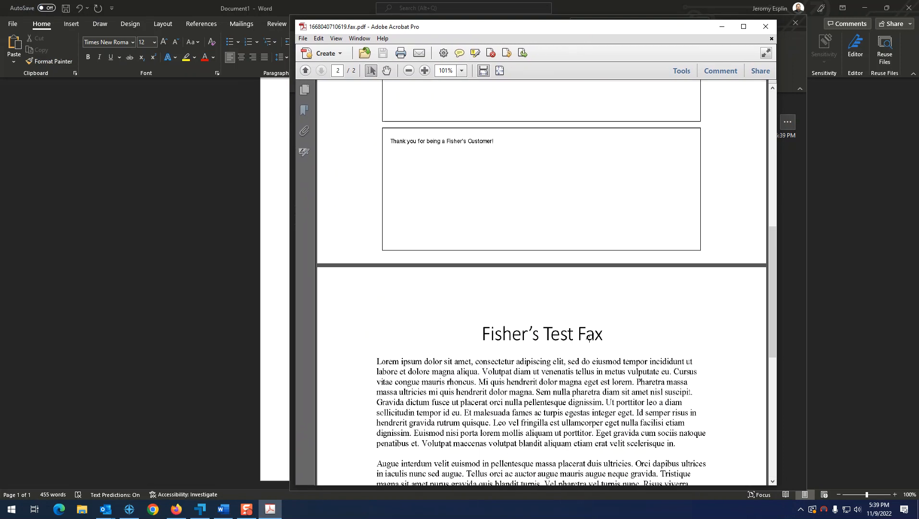
pyautogui.click(765, 27)
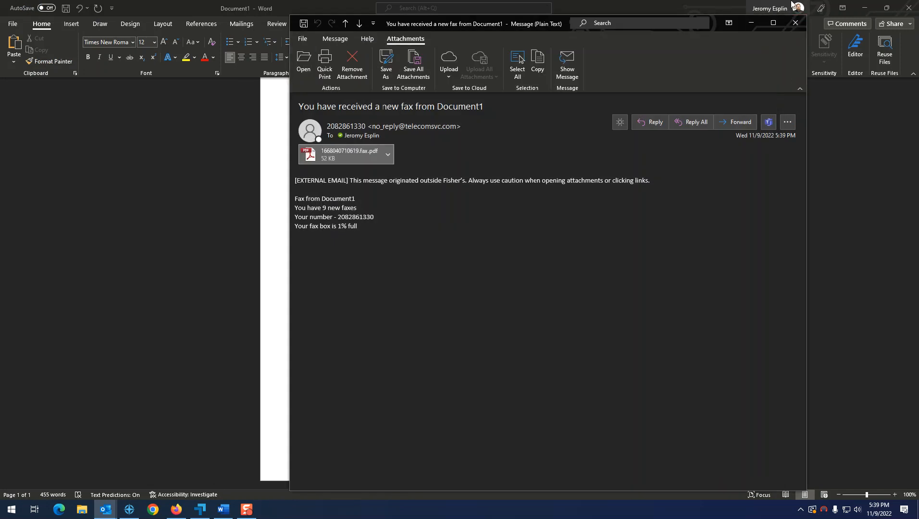
pyautogui.click(796, 24)
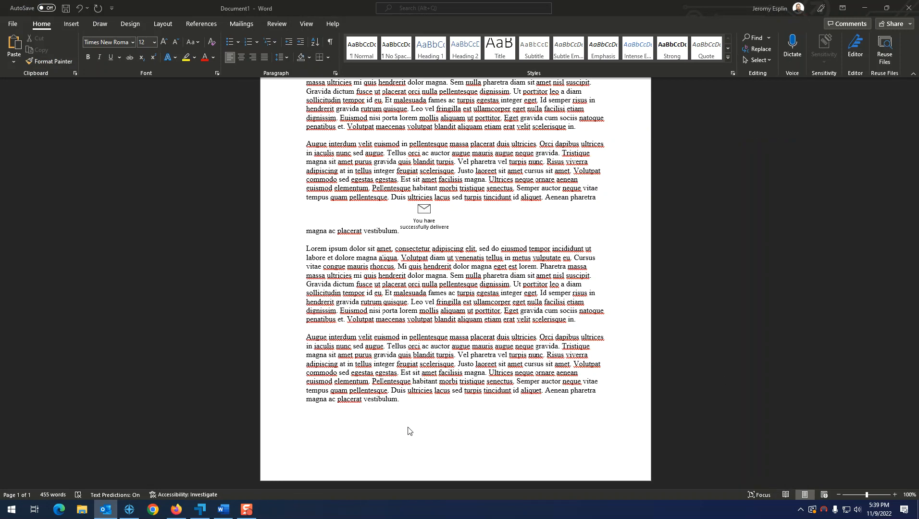
# Sign in on the browser's WebFax login page with the account phone number and PIN.
pyautogui.hotkey('alt', 'Tab')
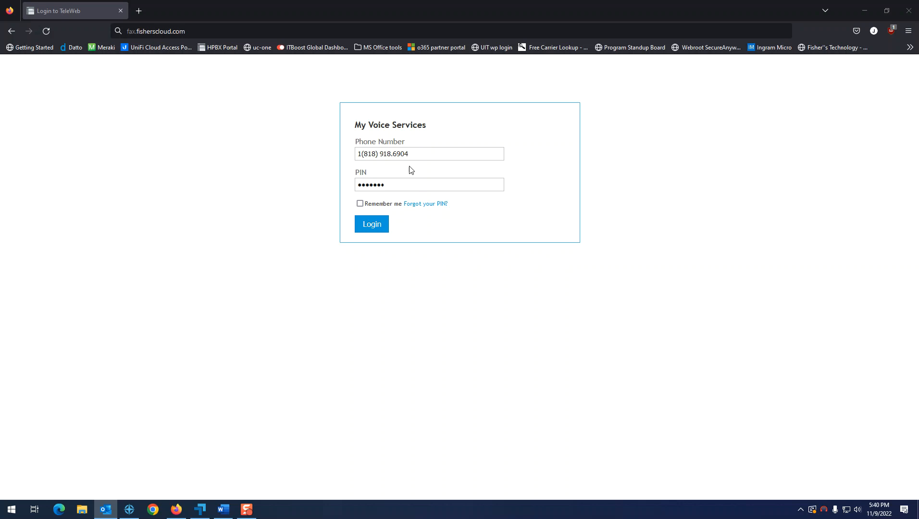
pyautogui.moveTo(421, 152); pyautogui.dragTo(253, 183)
pyautogui.moveTo(390, 184); pyautogui.dragTo(319, 181)
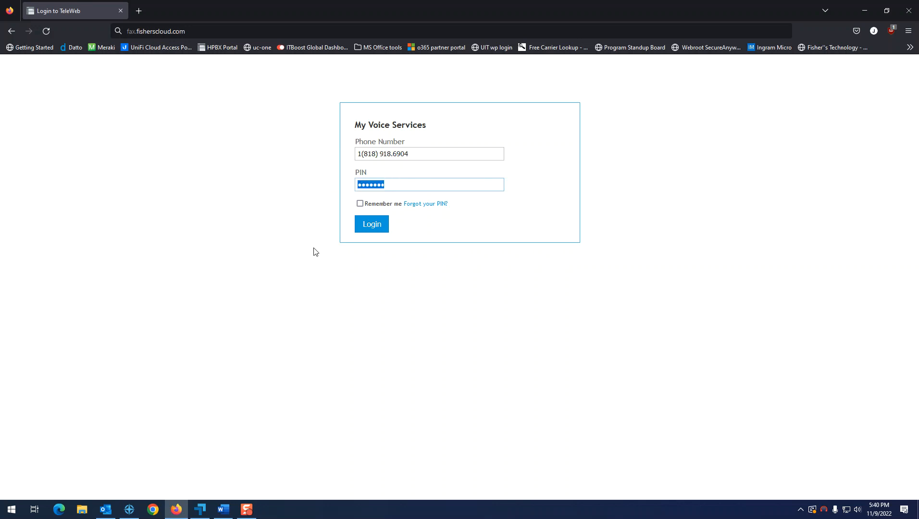
pyautogui.hotkey('ctrl', 'l')
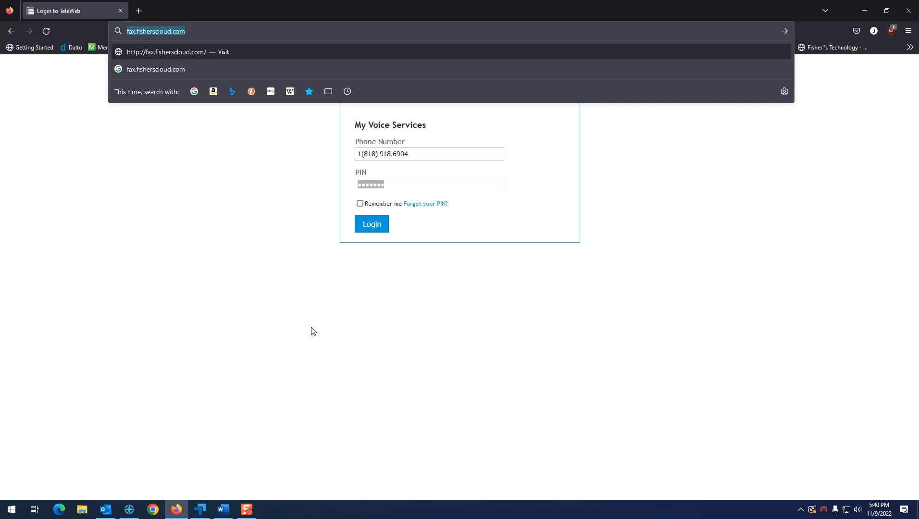
pyautogui.click(425, 155)
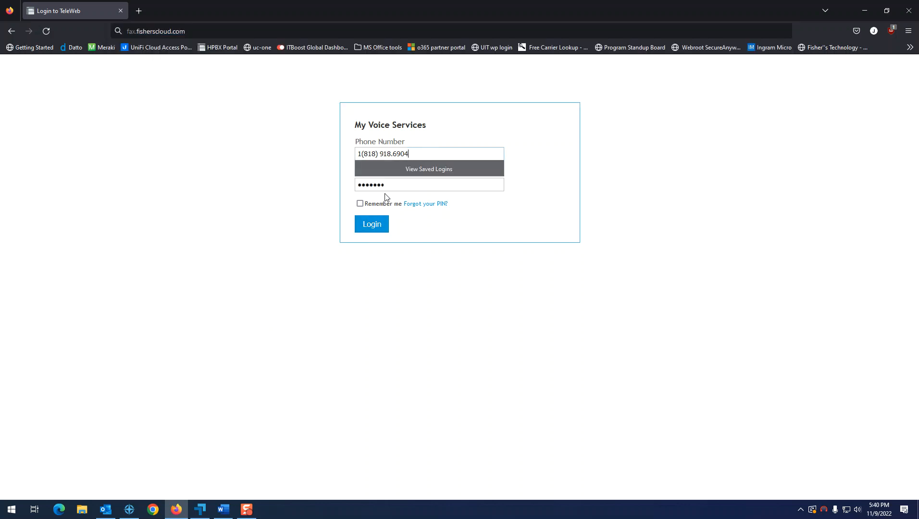
pyautogui.click(375, 231)
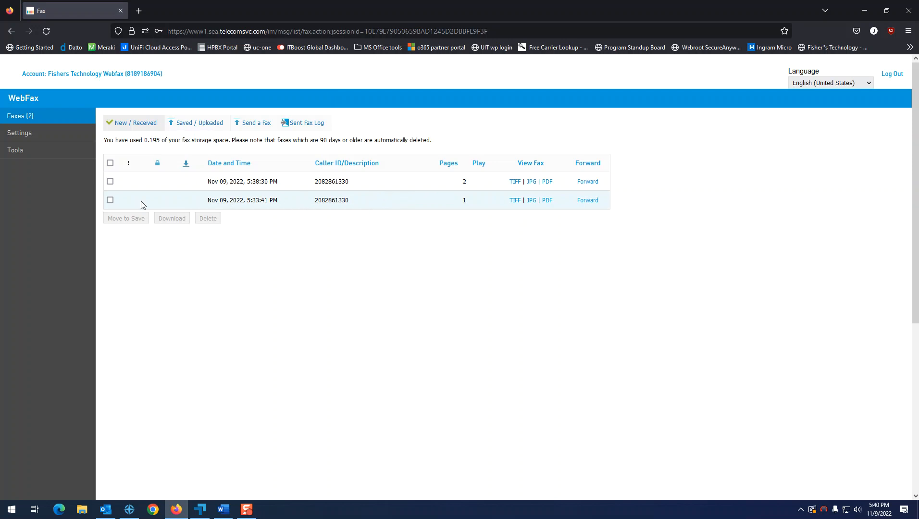
# Open the older one-page fax as a PDF, scroll through it, and close it.
pyautogui.click(548, 201)
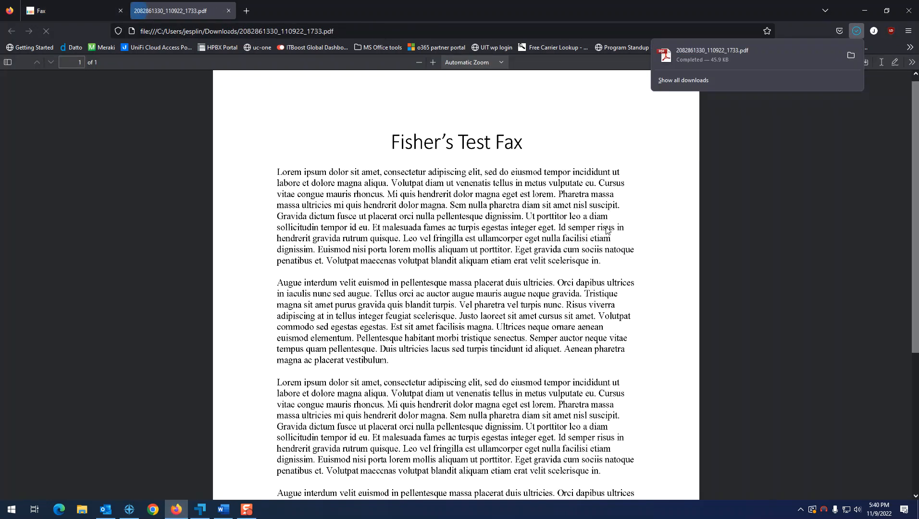
pyautogui.scroll(-5, 557, 280)
pyautogui.scroll(5, 598, 380)
pyautogui.click(206, 12)
pyautogui.middleClick(205, 12)
# Open the newer two-page fax as a PDF, scroll through it, and close it.
pyautogui.click(547, 181)
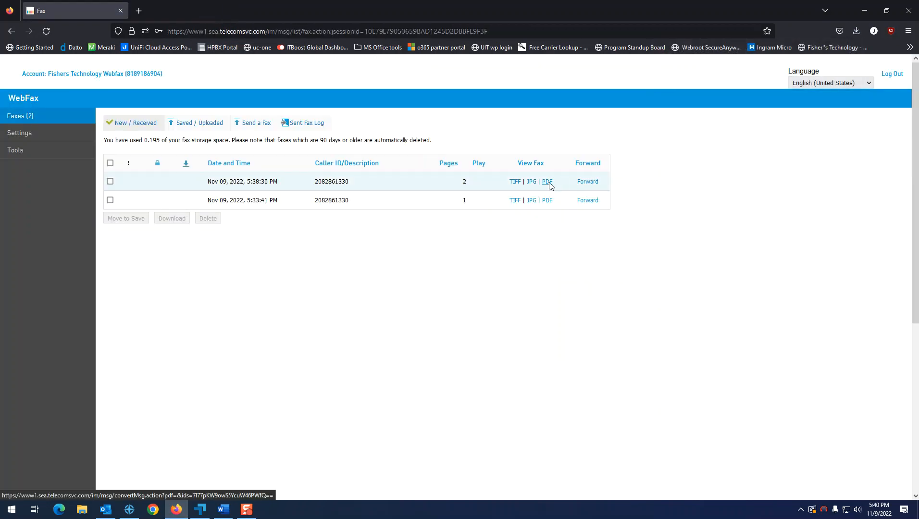
pyautogui.scroll(-10, 568, 313)
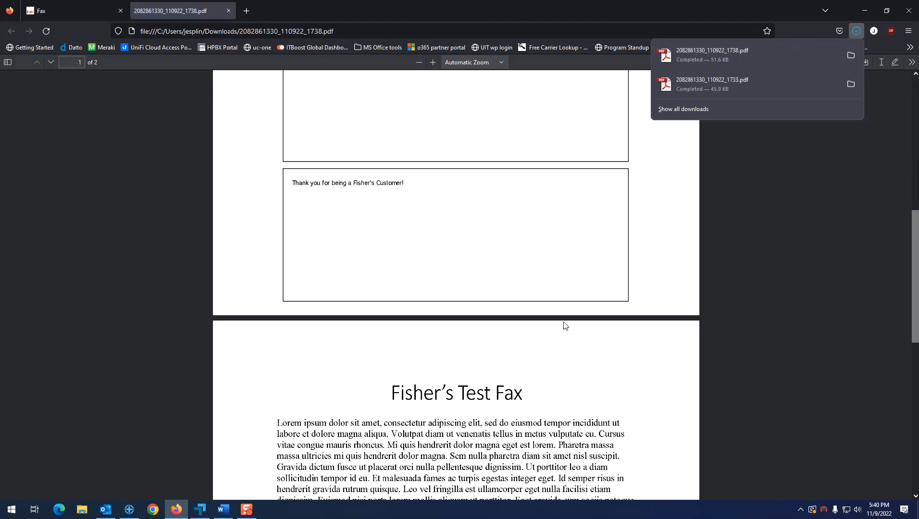
pyautogui.scroll(-3, 562, 330)
pyautogui.scroll(13, 564, 331)
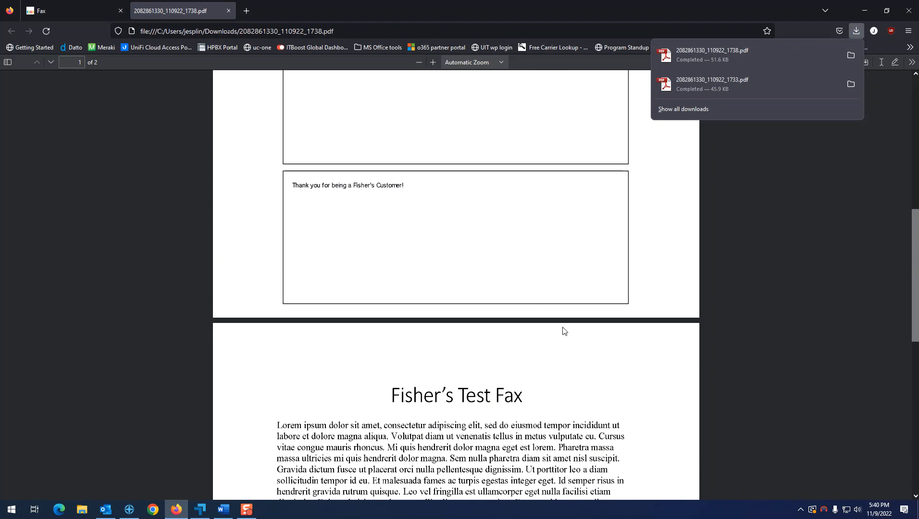
pyautogui.middleClick(208, 14)
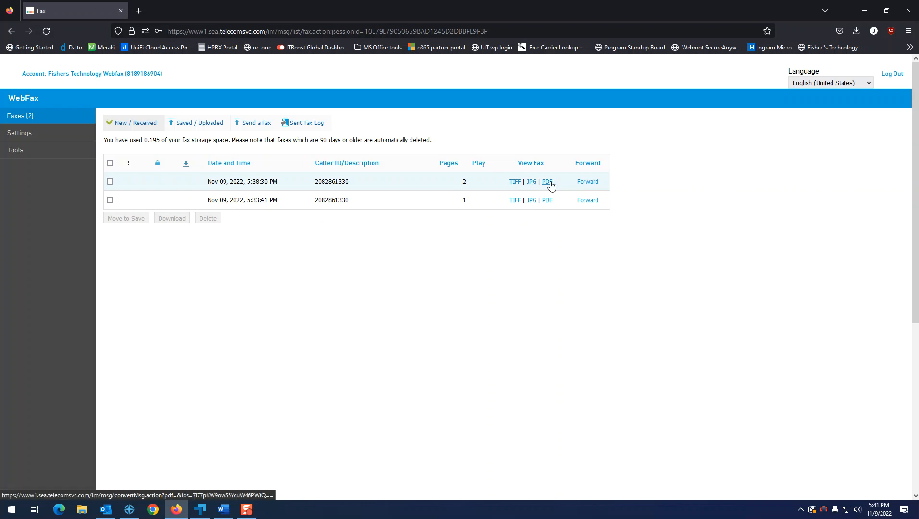
# Try the Forward form's Email and Fax Number fields, then return to Faxes (2) and tick the two-page fax.
pyautogui.click(589, 185)
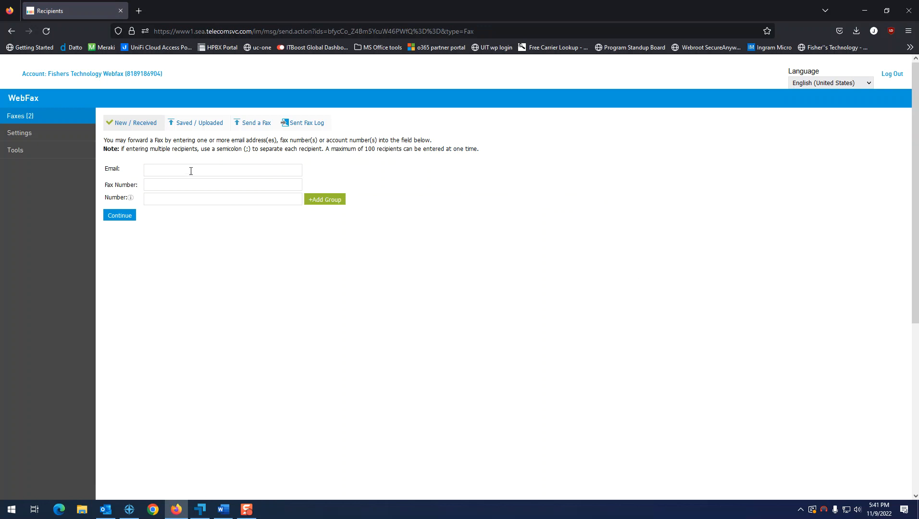
pyautogui.click(181, 170)
pyautogui.click(165, 185)
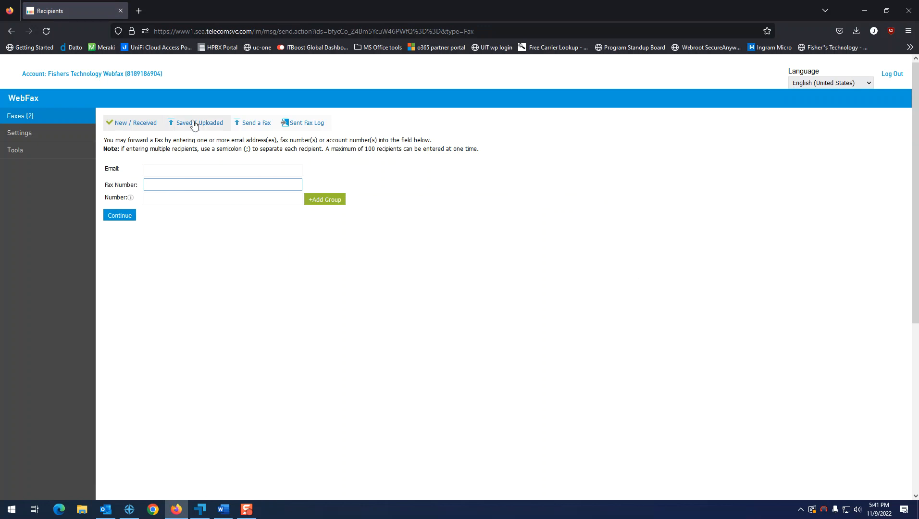
pyautogui.click(53, 116)
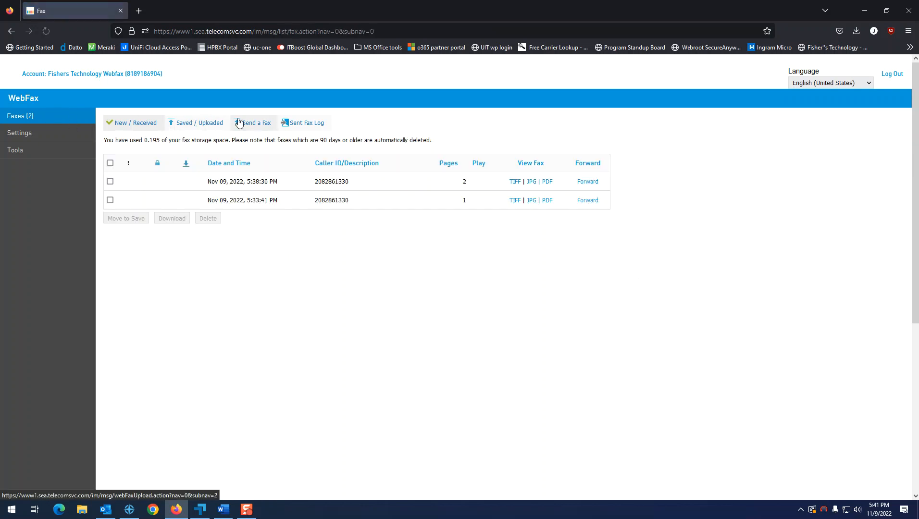
pyautogui.click(110, 181)
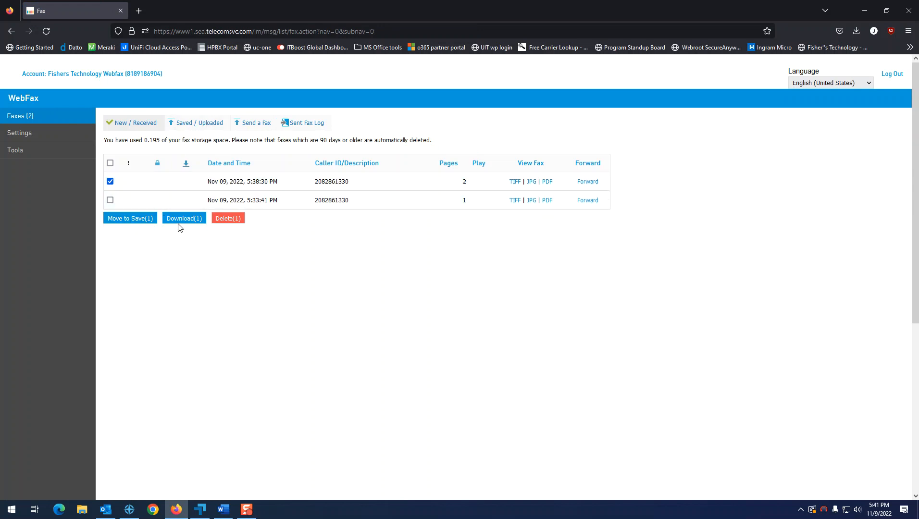
# Tick the older one-page fax, find the Saved / Uploaded folder empty, and return to New / Received.
pyautogui.moveTo(315, 140); pyautogui.dragTo(458, 149)
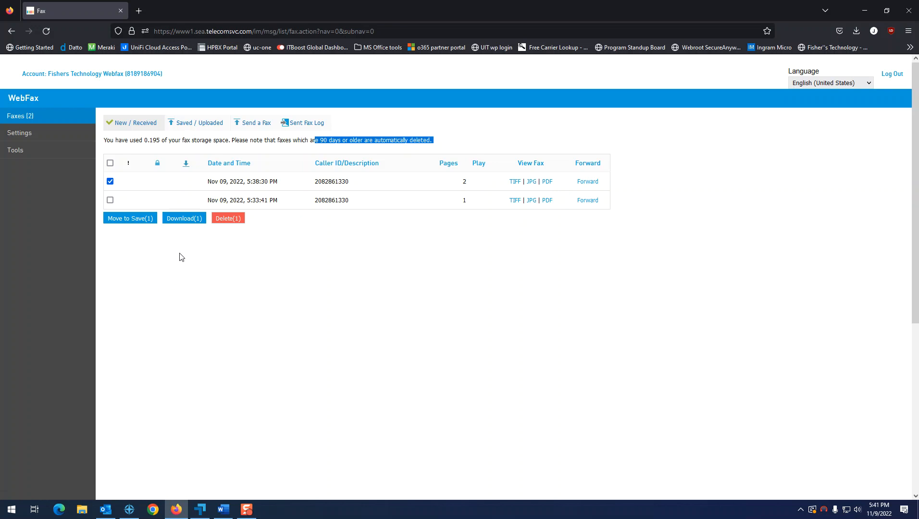
pyautogui.click(110, 200)
pyautogui.click(376, 309)
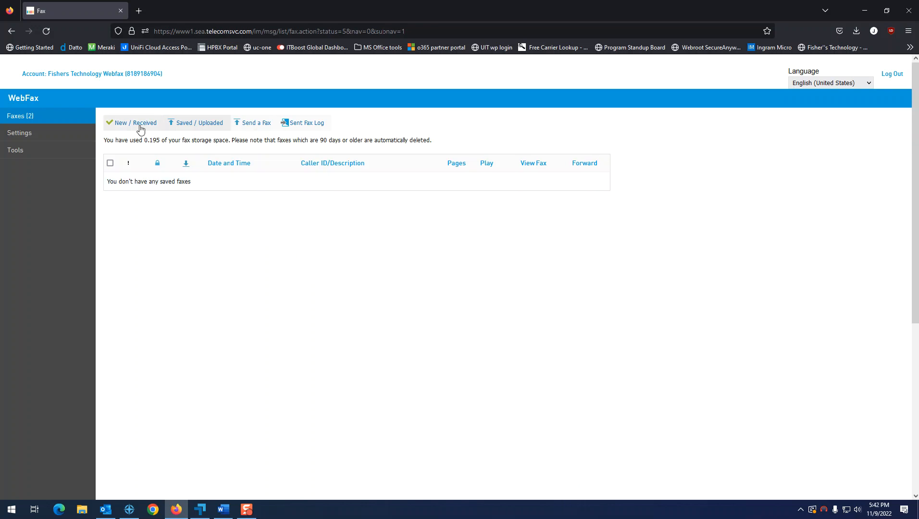
pyautogui.click(122, 126)
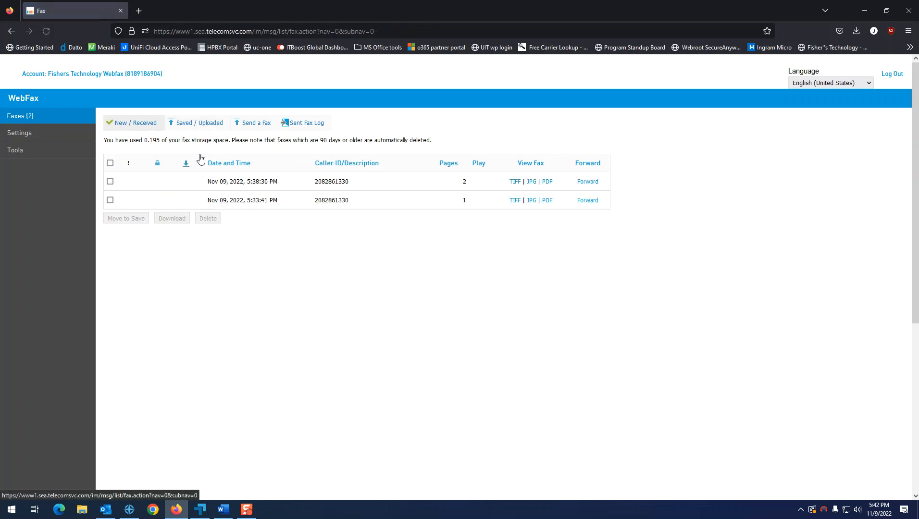
# On the Send a Fax form, add then remove a second document slot and cancel the file chooser.
pyautogui.click(262, 128)
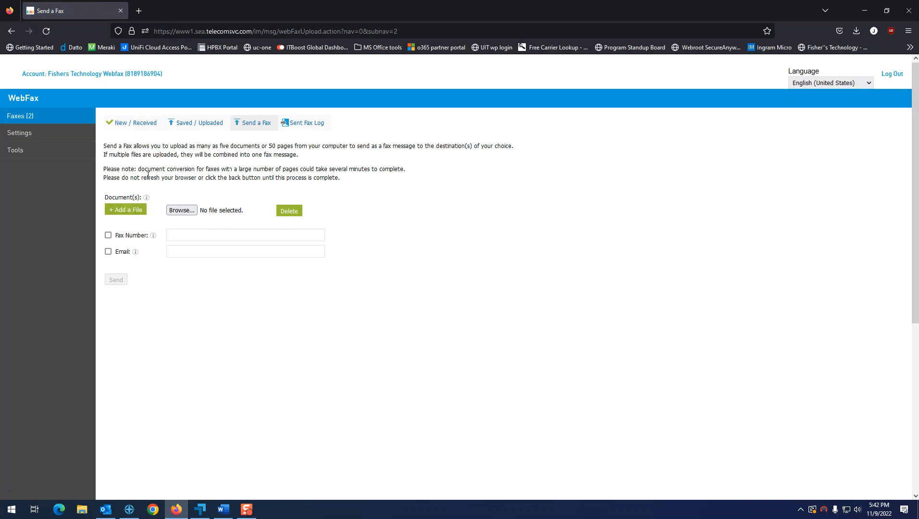
pyautogui.doubleClick(222, 146)
pyautogui.click(279, 150)
pyautogui.click(125, 212)
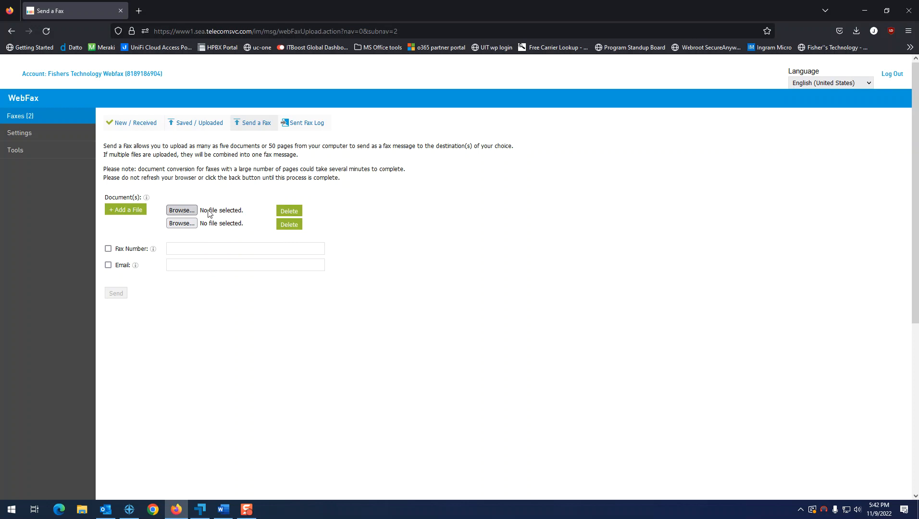
pyautogui.click(292, 210)
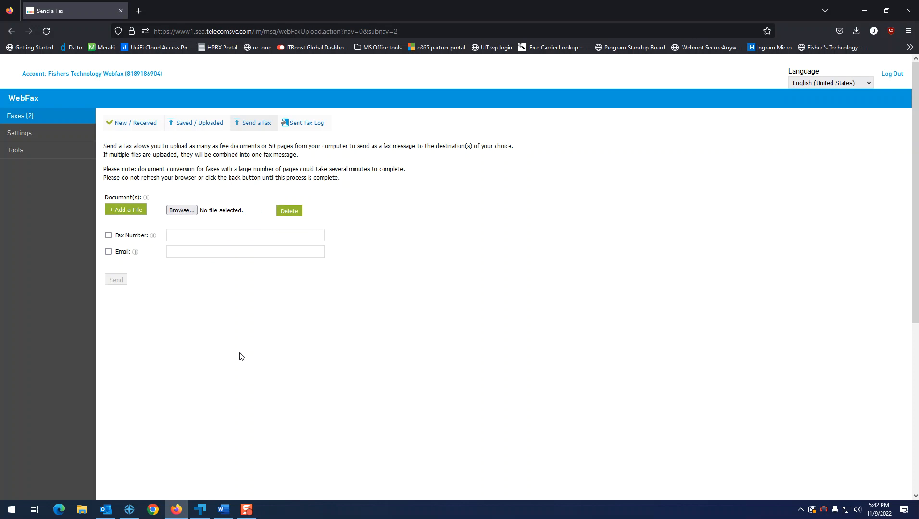
pyautogui.click(181, 210)
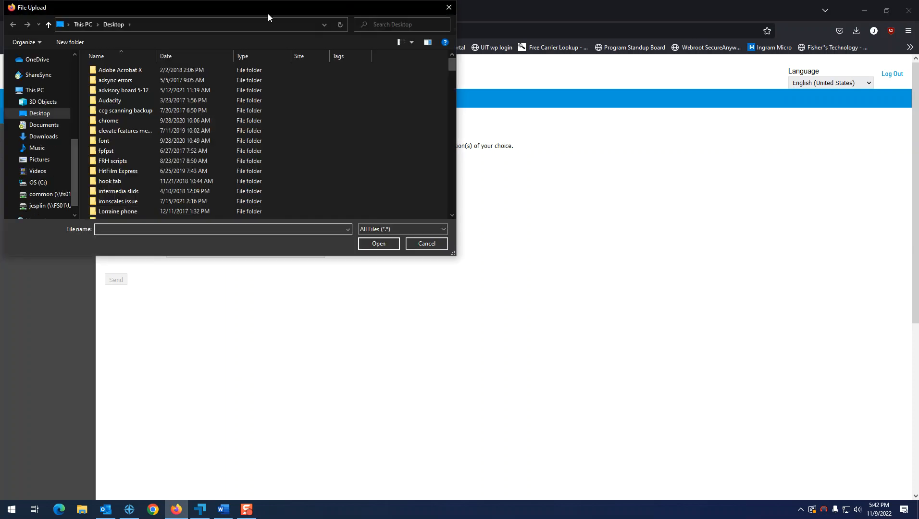
pyautogui.click(449, 8)
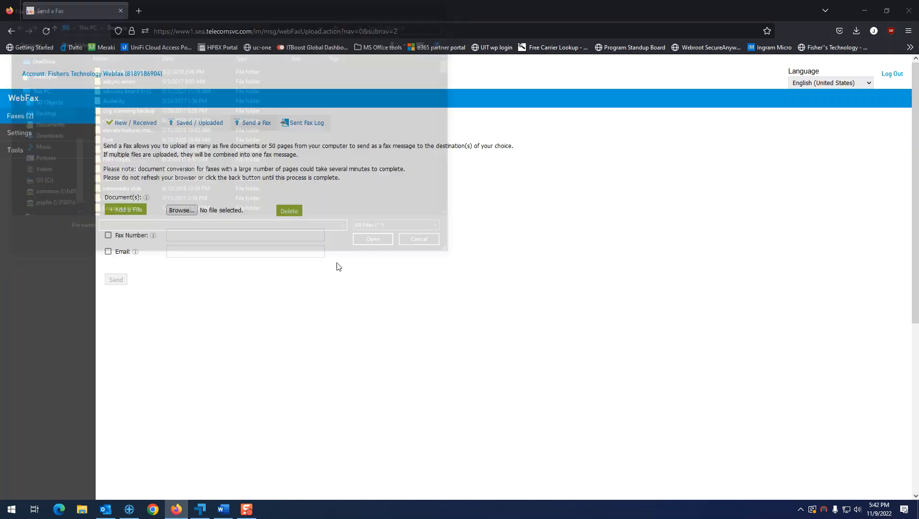
# Save the lorem ipsum Word document to Documents as 'test fax.docx' via Save As, then minimise Word.
pyautogui.click(224, 510)
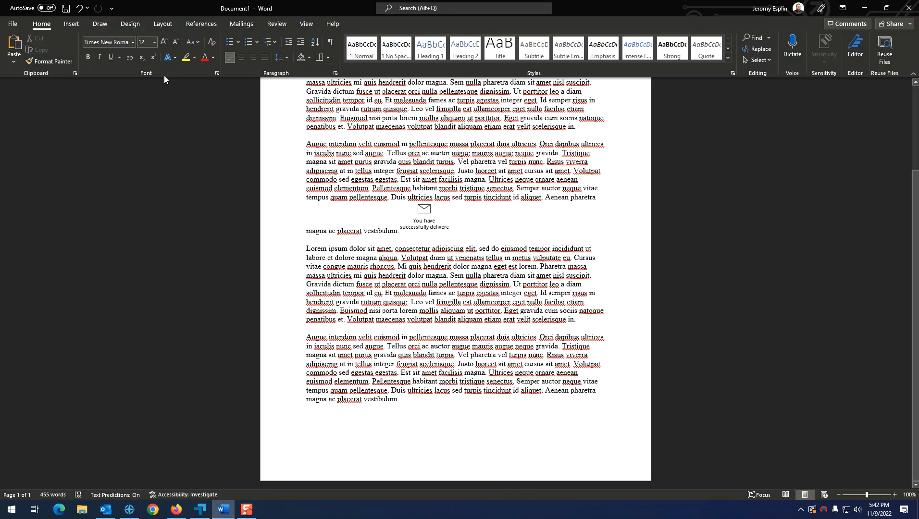
pyautogui.click(17, 25)
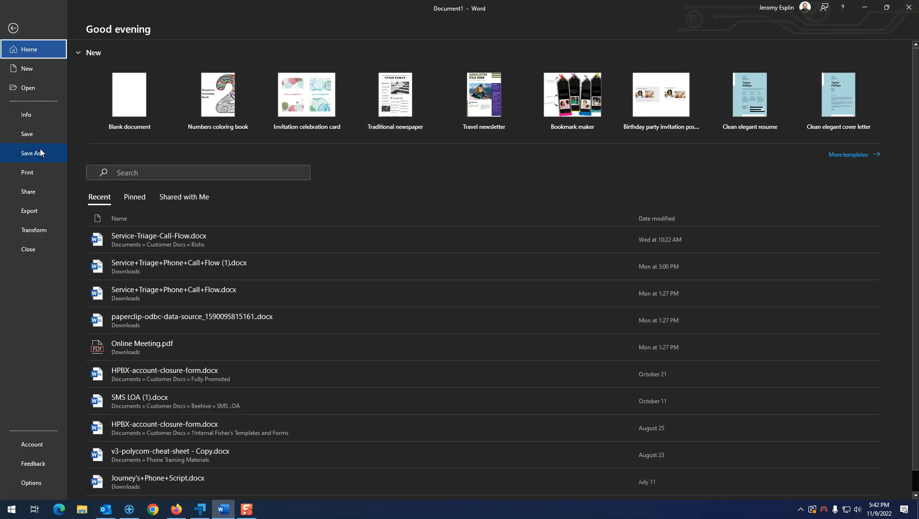
pyautogui.click(40, 152)
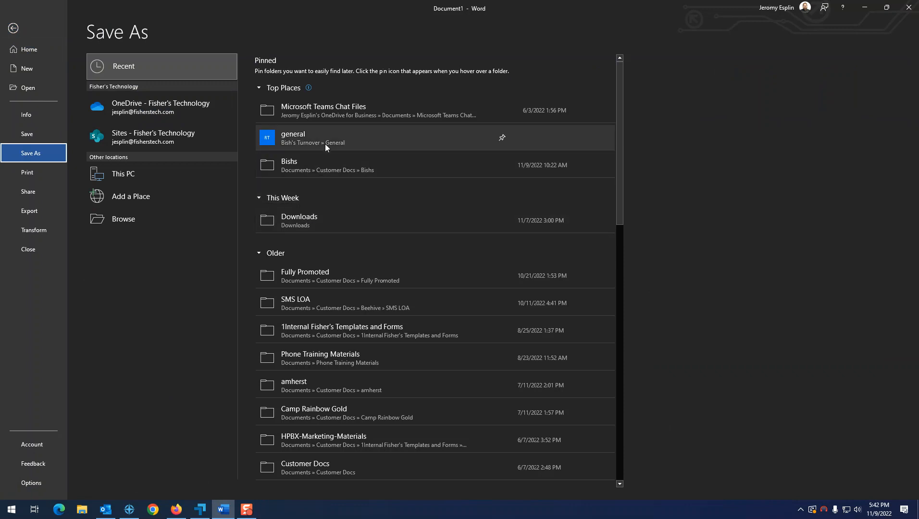
pyautogui.scroll(-4, 326, 144)
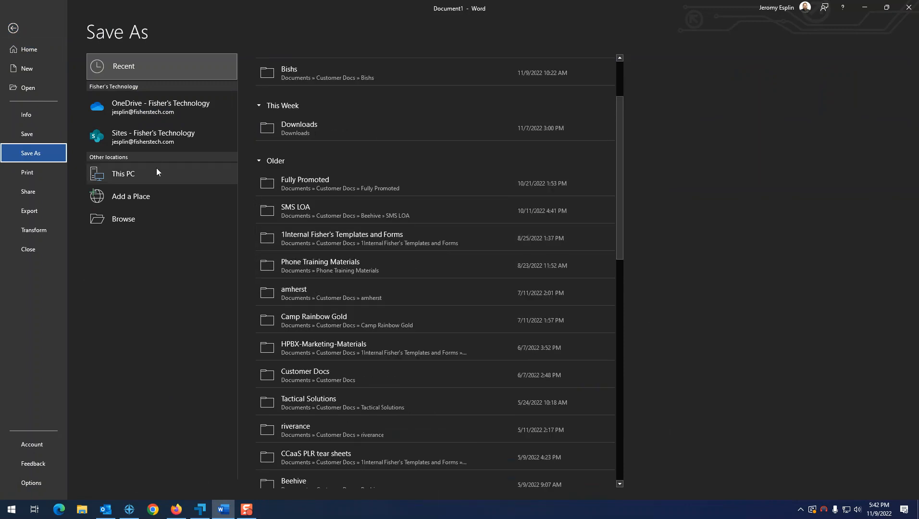
pyautogui.click(139, 219)
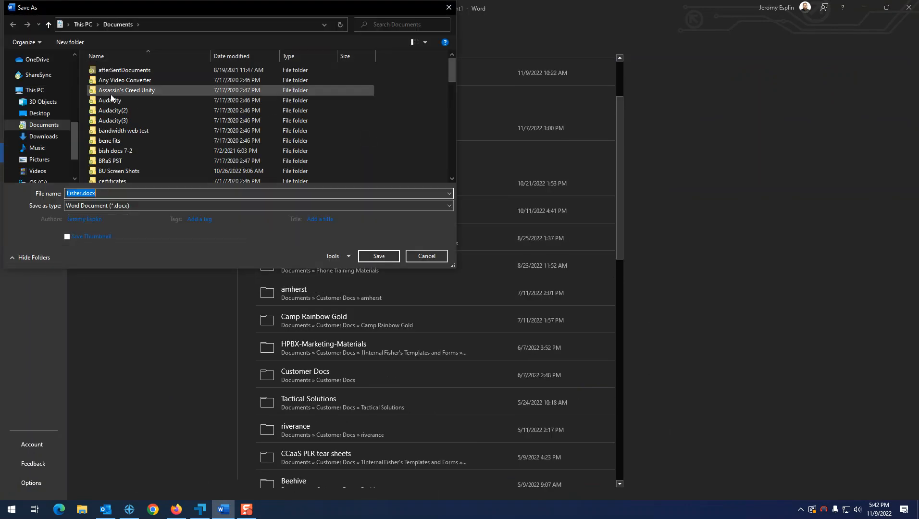
pyautogui.click(50, 126)
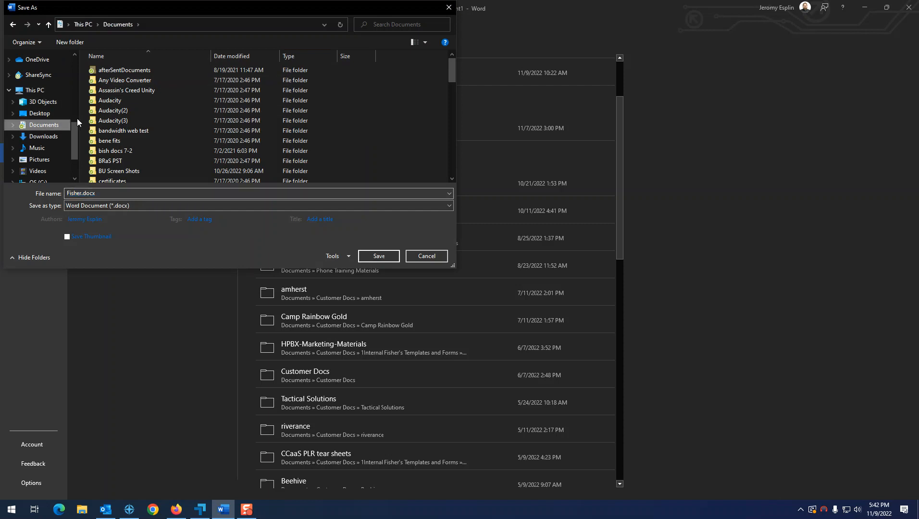
pyautogui.click(123, 194)
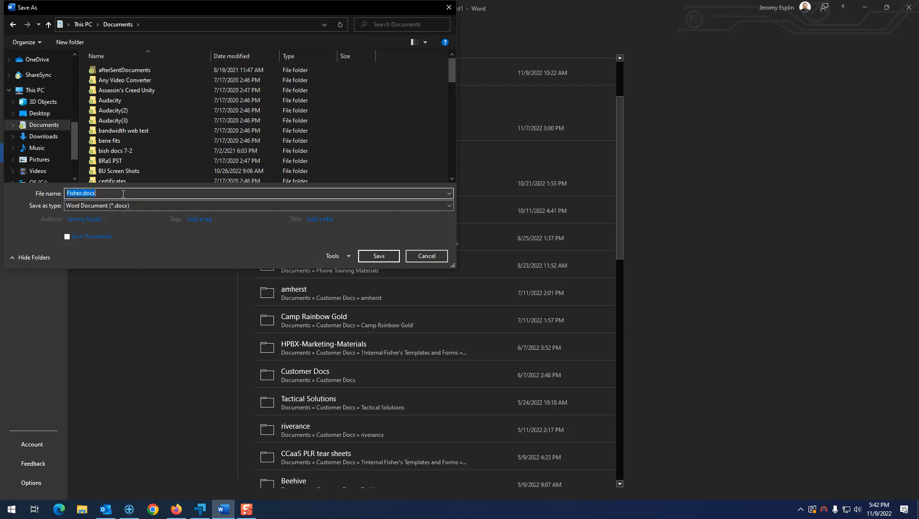
pyautogui.write('test f')
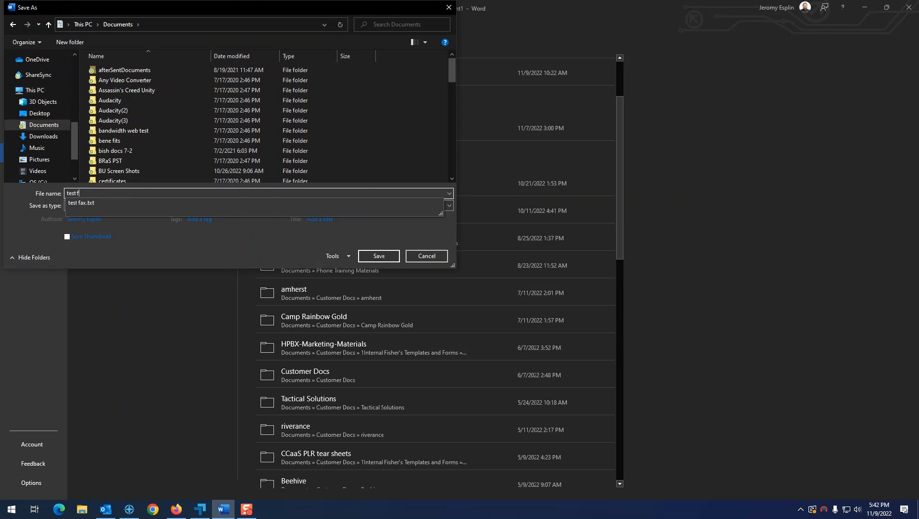
pyautogui.write('ax')
pyautogui.click(370, 257)
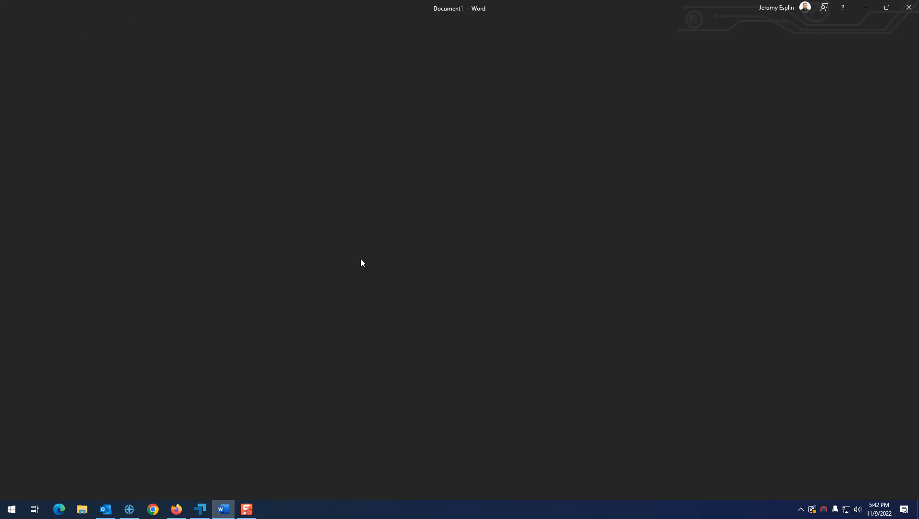
pyautogui.click(864, 8)
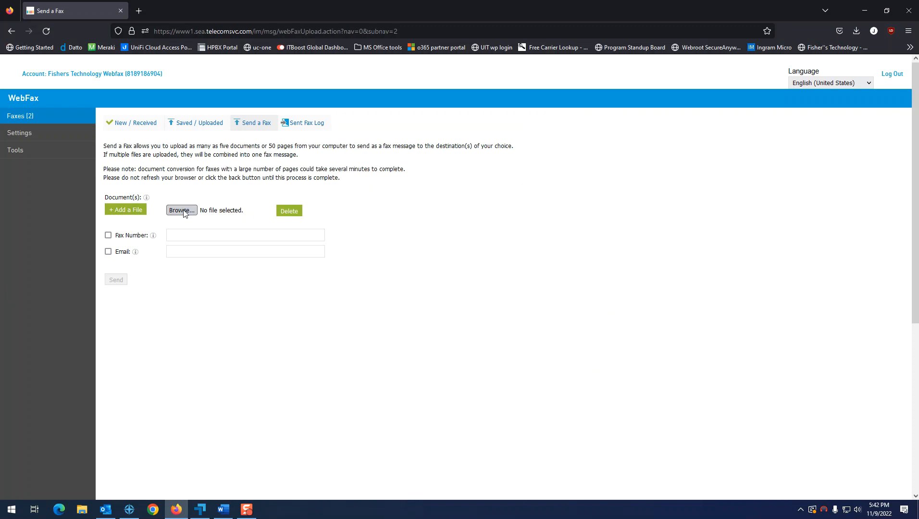
# Attach test fax.docx from Quick access recent files and begin entering the destination fax number.
pyautogui.click(182, 211)
pyautogui.scroll(2, 57, 140)
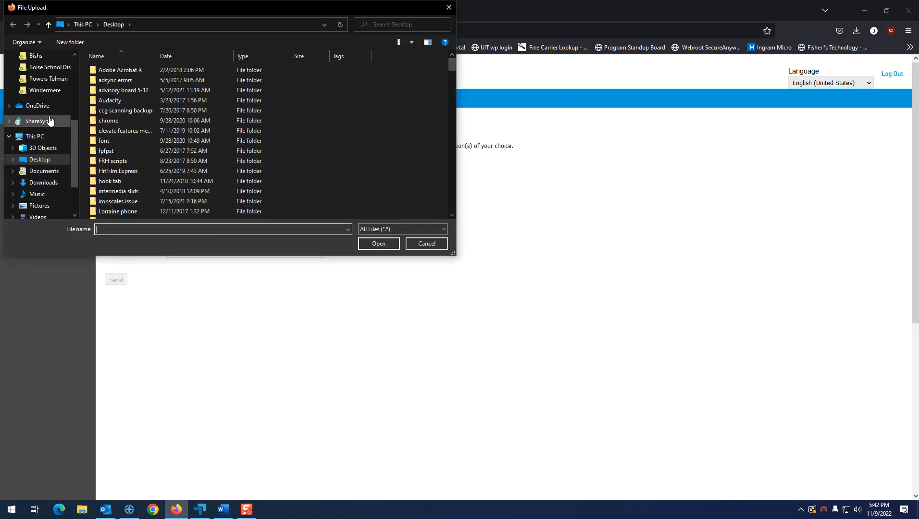
pyautogui.scroll(-2, 55, 138)
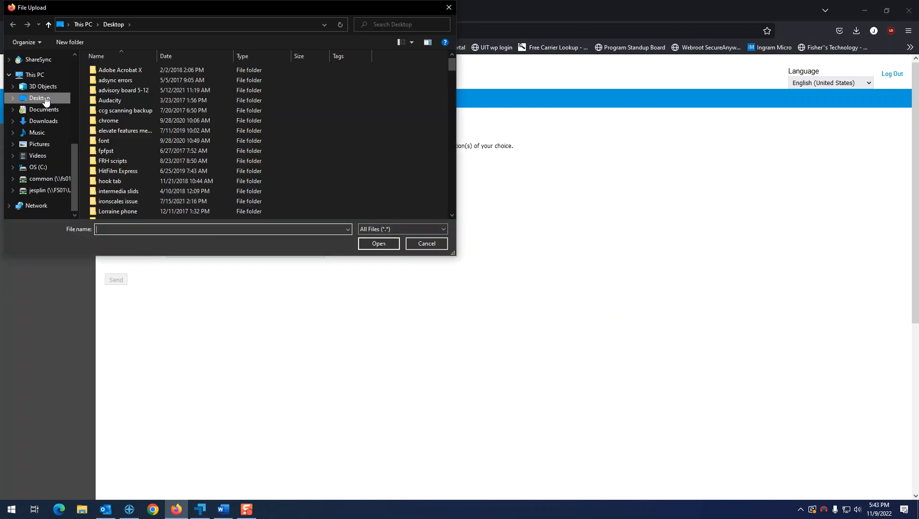
pyautogui.scroll(8, 29, 95)
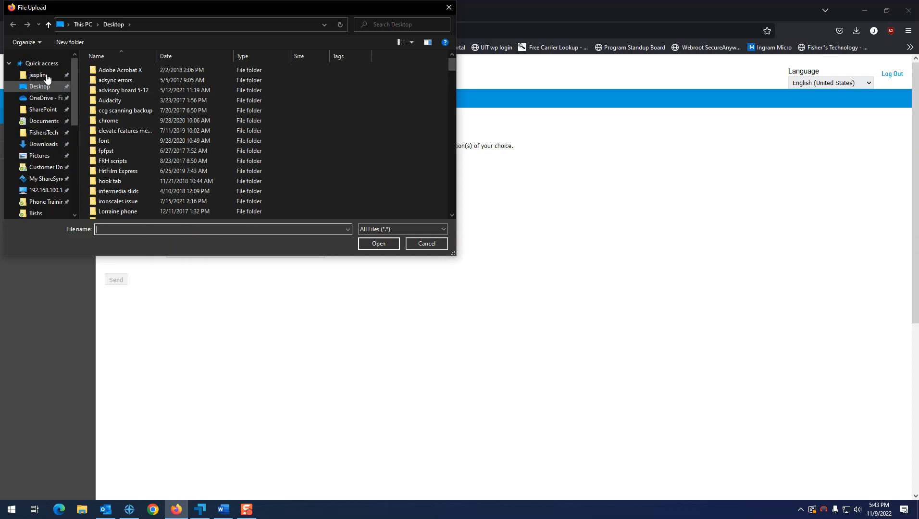
pyautogui.click(41, 63)
pyautogui.scroll(-5, 179, 155)
pyautogui.scroll(5, 168, 139)
pyautogui.scroll(1, 144, 159)
pyautogui.scroll(-2, 133, 184)
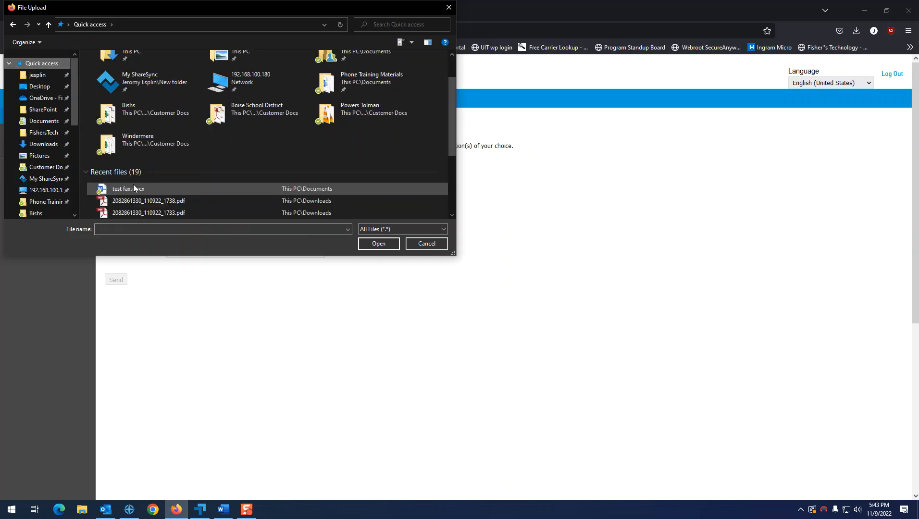
pyautogui.click(162, 188)
pyautogui.click(362, 243)
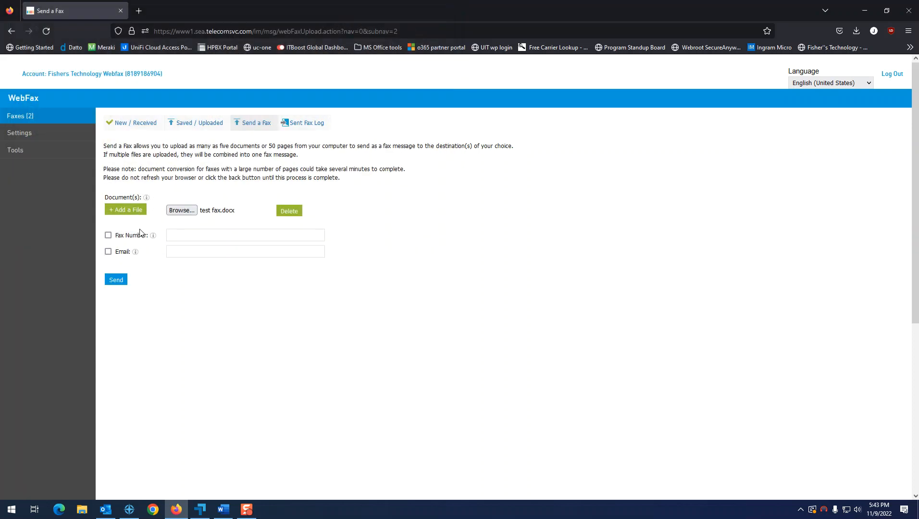
pyautogui.click(190, 237)
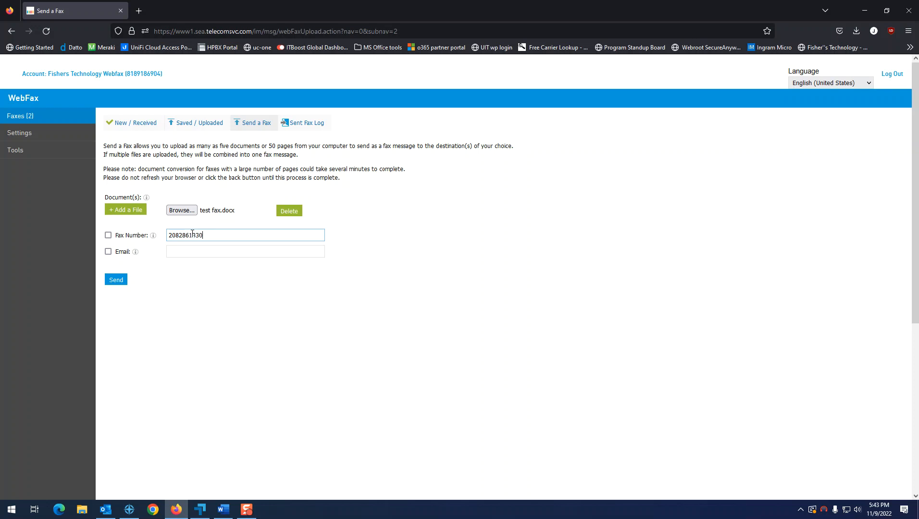
# Enable both fax and e-mail delivery for the fax.
pyautogui.click(108, 235)
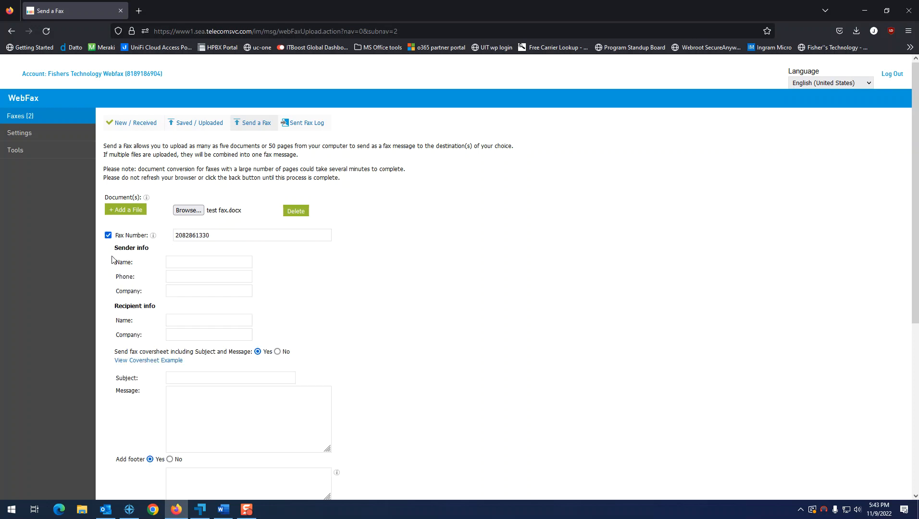
pyautogui.scroll(-5, 130, 381)
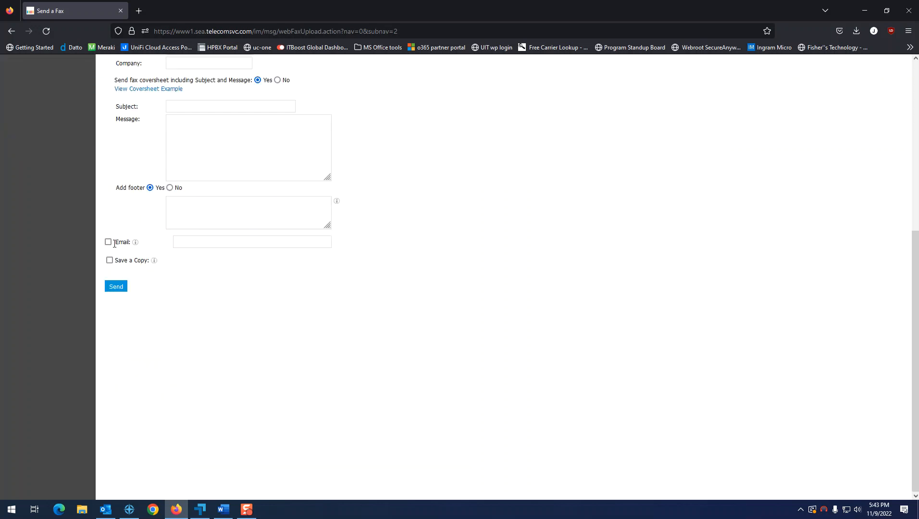
pyautogui.click(108, 241)
pyautogui.scroll(5, 202, 332)
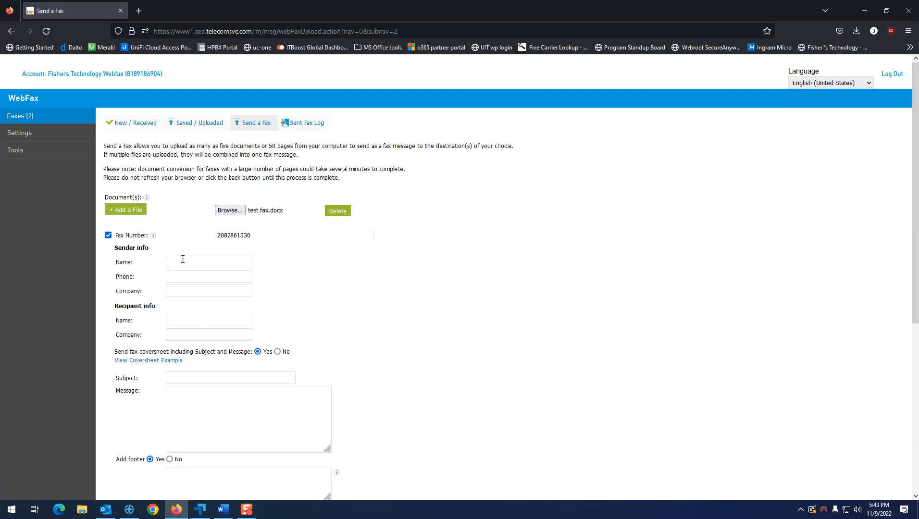
# Fill in the sender's name, phone number and company on the cover fields.
pyautogui.click(187, 262)
pyautogui.press('Tab')
pyautogui.write('208-286')
pyautogui.press('Tab')
pyautogui.write('Fishe')
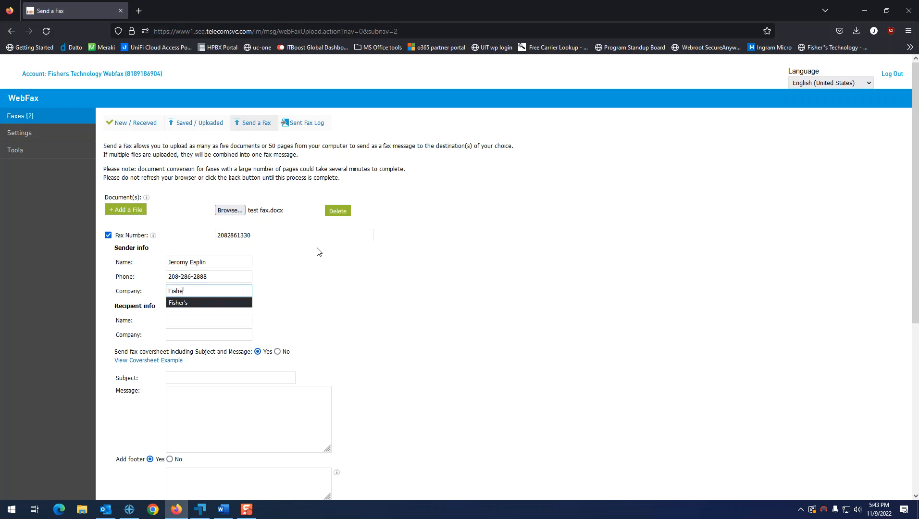
pyautogui.write("r's Technology")
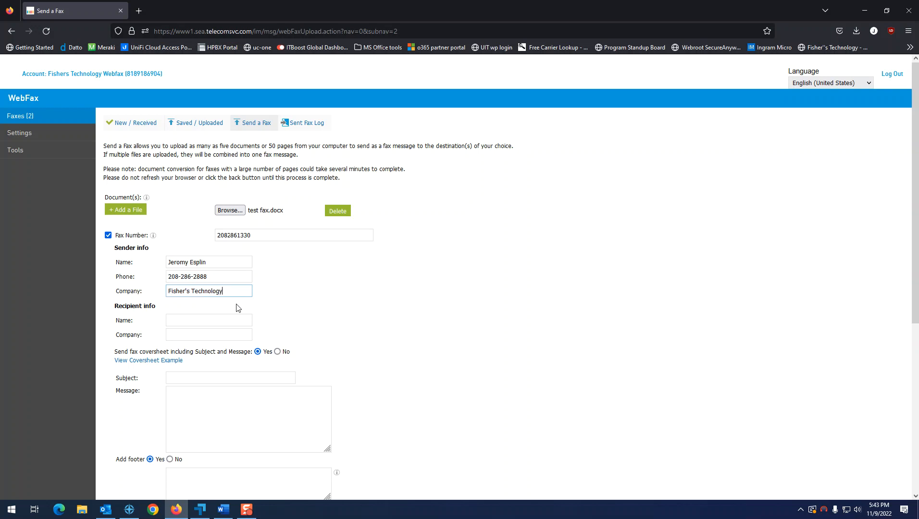
# Enter recipient name 'Test User' and recipient company 'Test Company LLC'.
pyautogui.click(201, 320)
pyautogui.write('Test User')
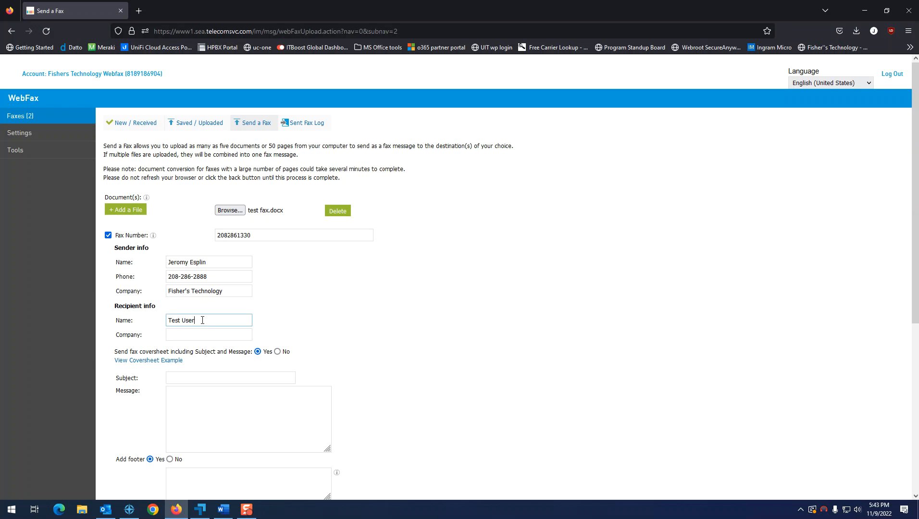
pyautogui.press('Tab')
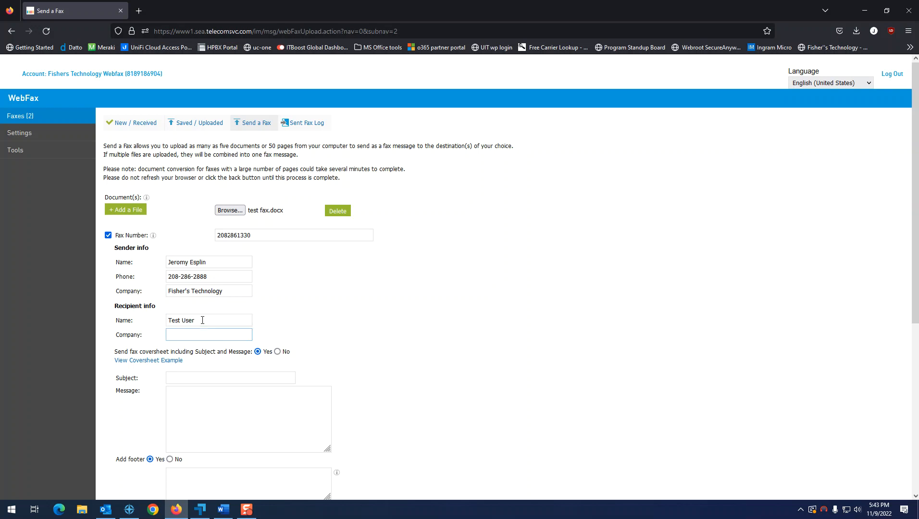
pyautogui.write('Test Company LLC')
pyautogui.scroll(-2, 321, 364)
pyautogui.scroll(-1, 322, 364)
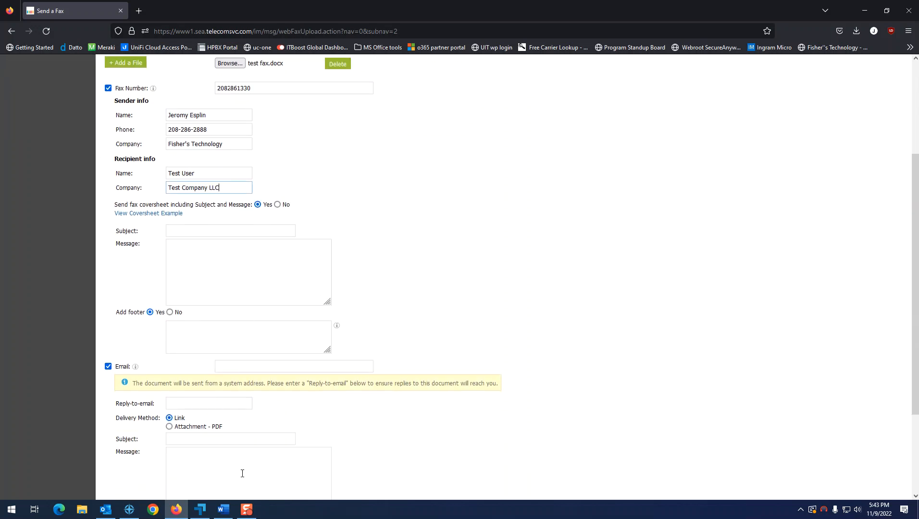
# Enter the delivery e-mail address, choose PDF attachment, and fill in the reply-to e-mail address.
pyautogui.scroll(-2, 442, 423)
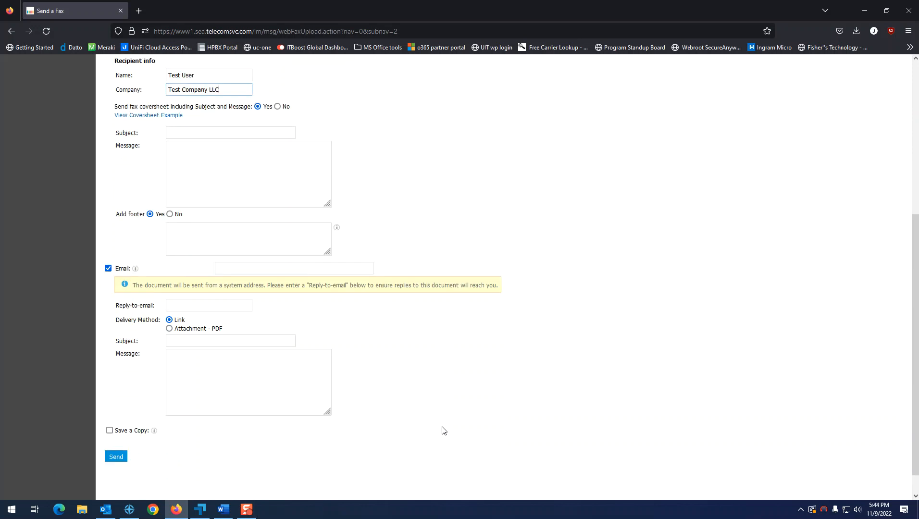
pyautogui.click(271, 269)
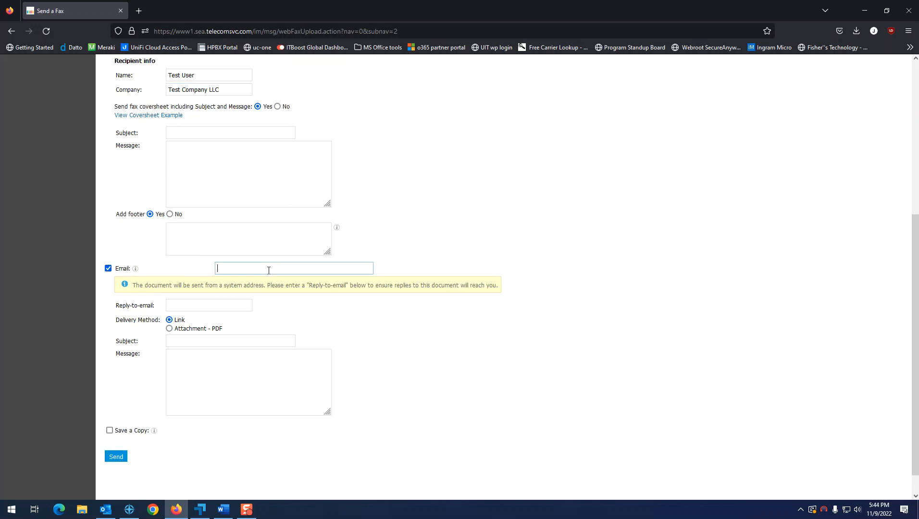
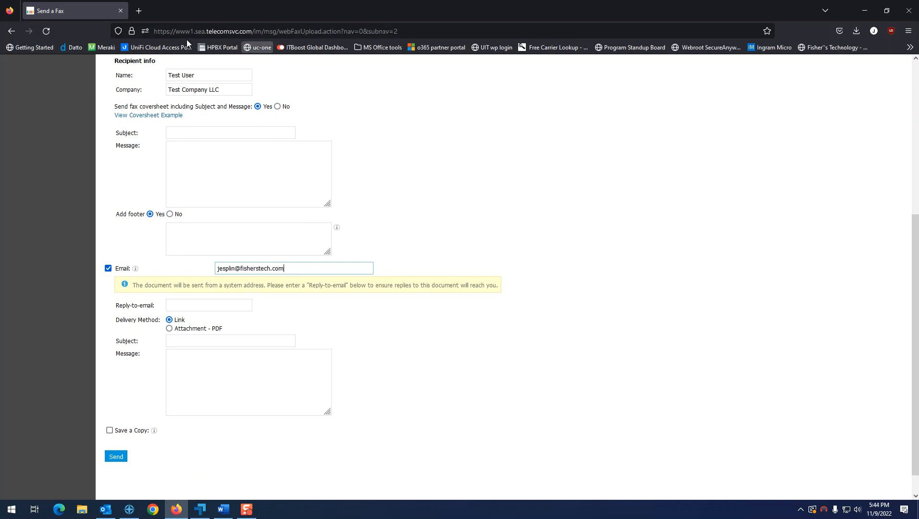
pyautogui.click(169, 328)
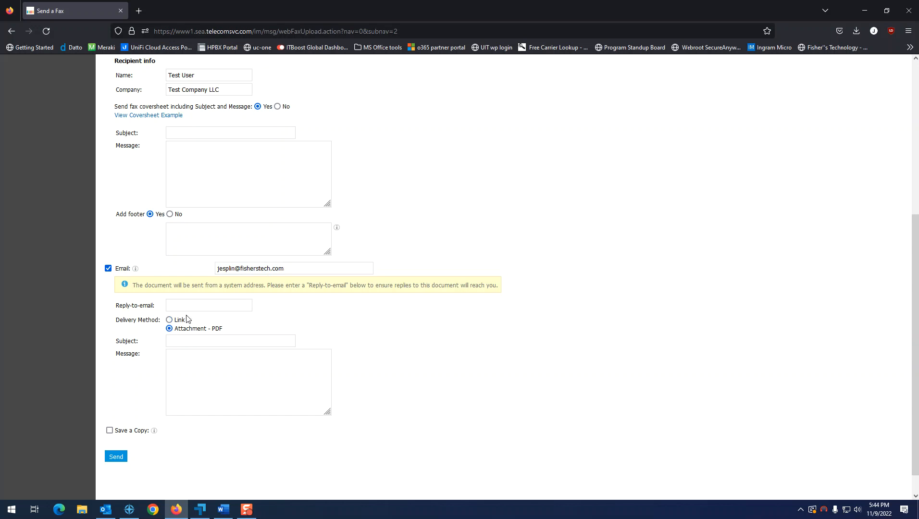
pyautogui.click(185, 306)
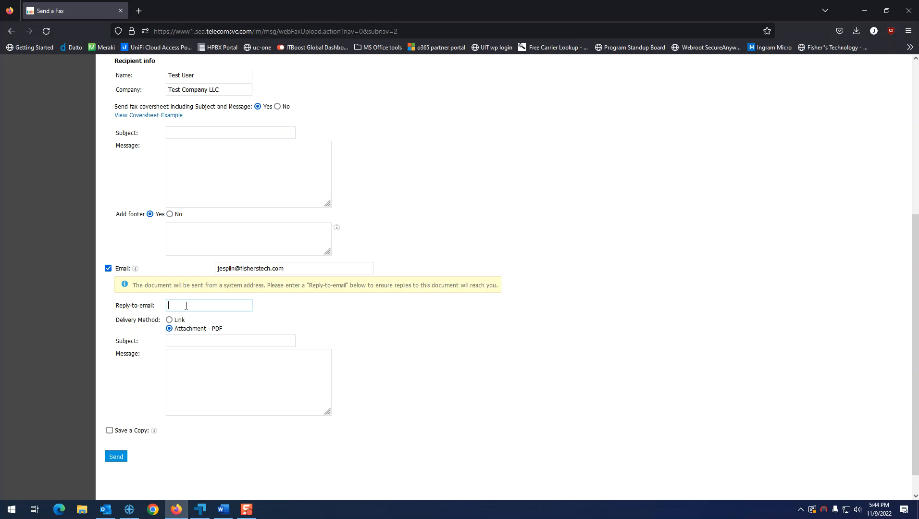
# Set subject 'Test Fax', message 'This is a Test Fax', and save a copy named 'test fax'.
pyautogui.click(184, 337)
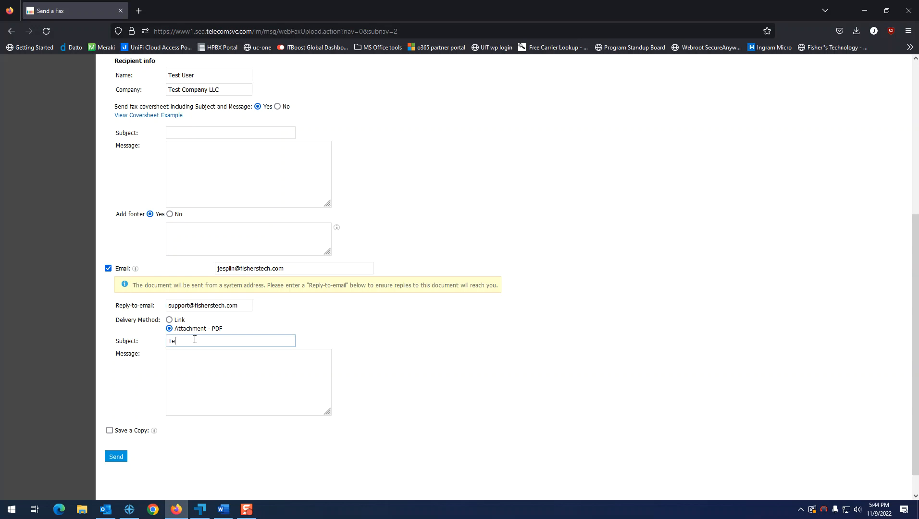
pyautogui.press('Tab')
pyautogui.write('This')
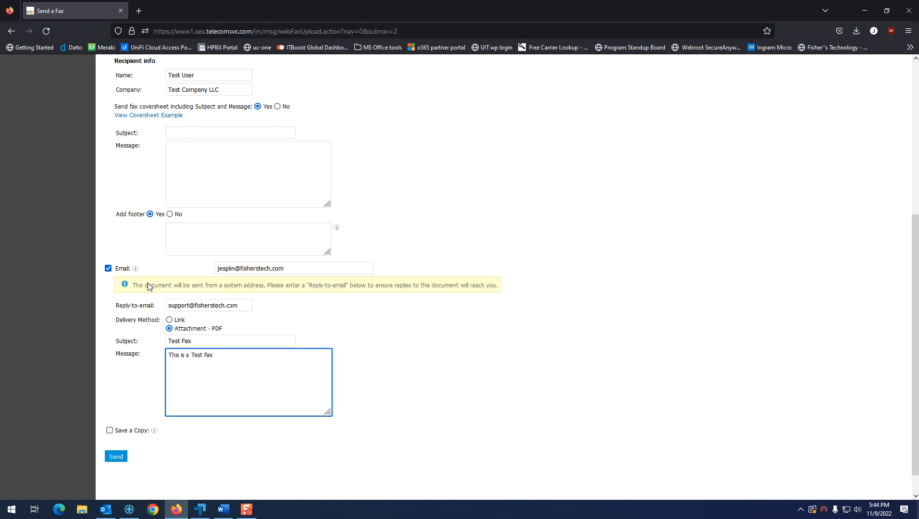
pyautogui.click(110, 430)
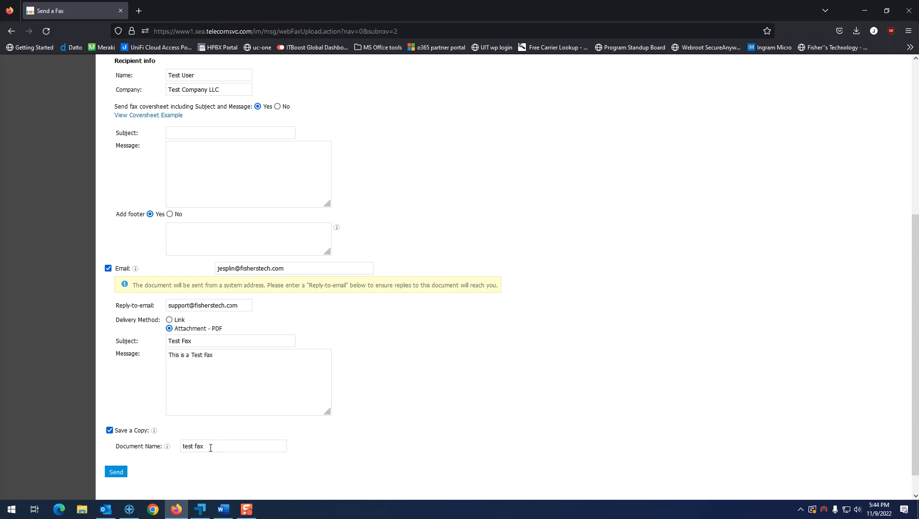
# Send the test fax and check the banner confirming upload for fax conversion.
pyautogui.scroll(3, 298, 463)
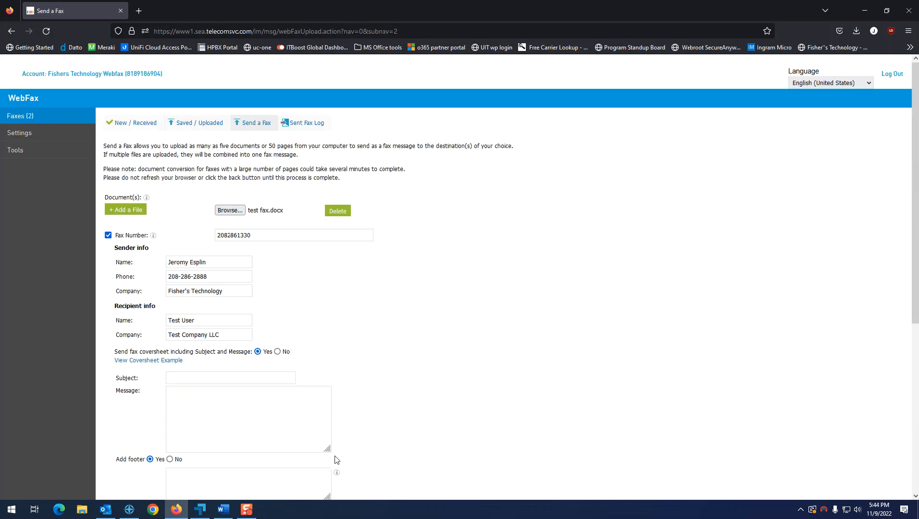
pyautogui.scroll(-4, 347, 446)
pyautogui.click(115, 446)
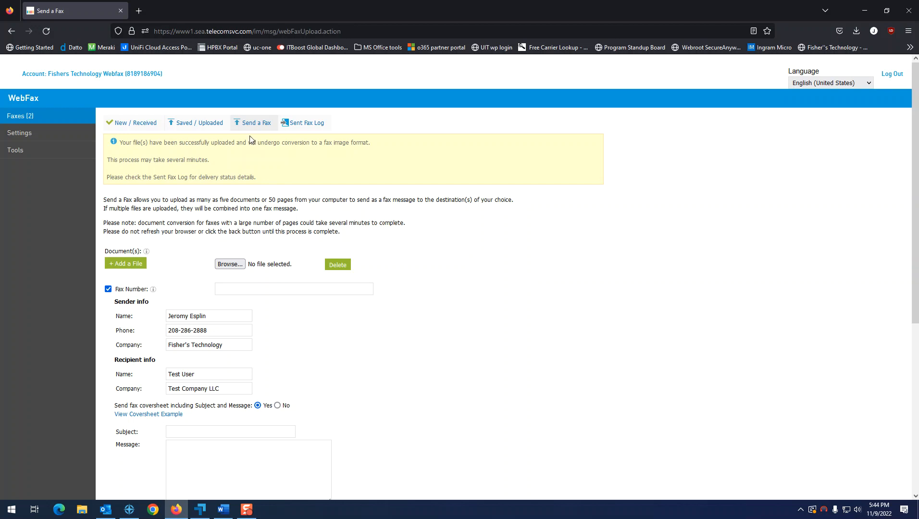
pyautogui.scroll(-2, 313, 303)
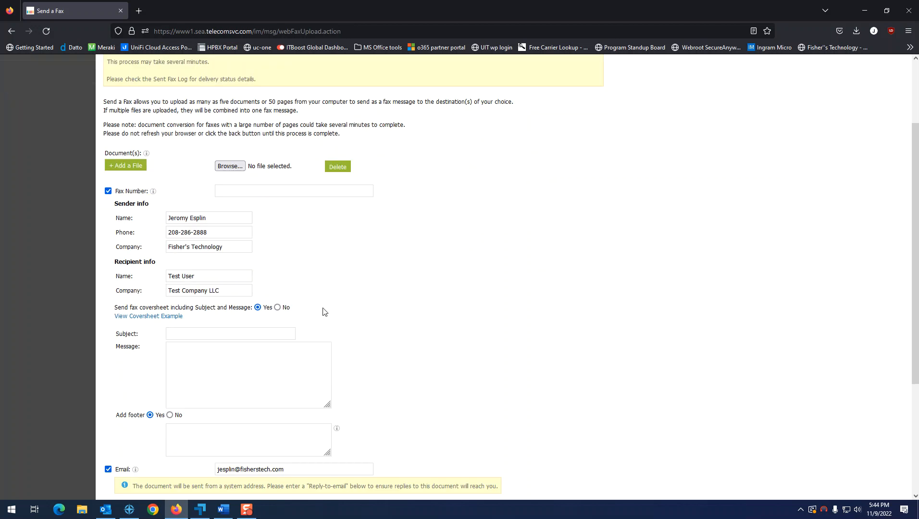
pyautogui.scroll(-3, 323, 311)
pyautogui.scroll(5, 442, 414)
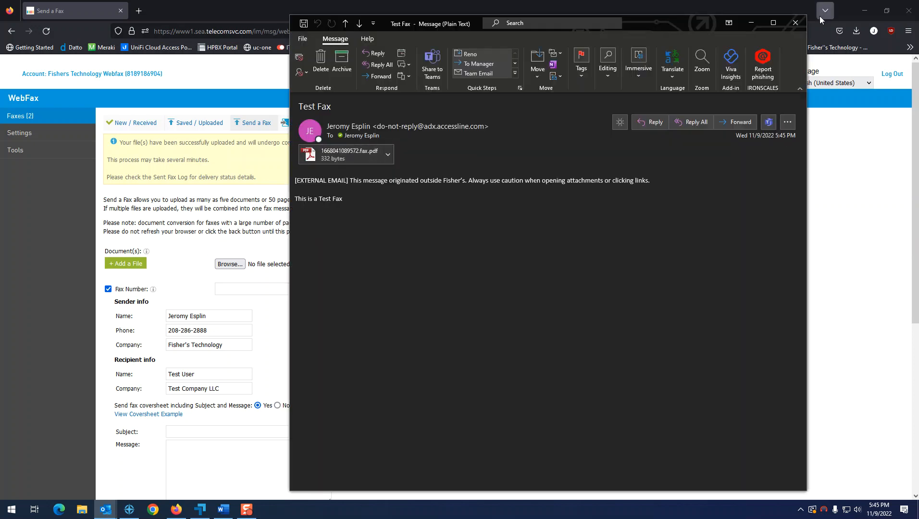
# Close the Outlook Test Fax e-mail carrying the 1668041089572.fax.pdf attachment.
pyautogui.click(795, 24)
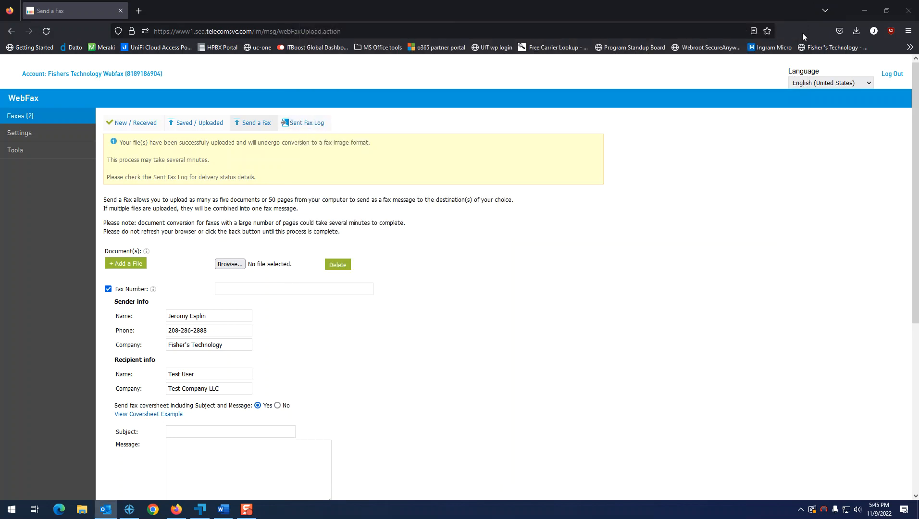
# Check that the Sent Fax Log shows the fax-number and e-mail deliveries as Delivered.
pyautogui.click(317, 123)
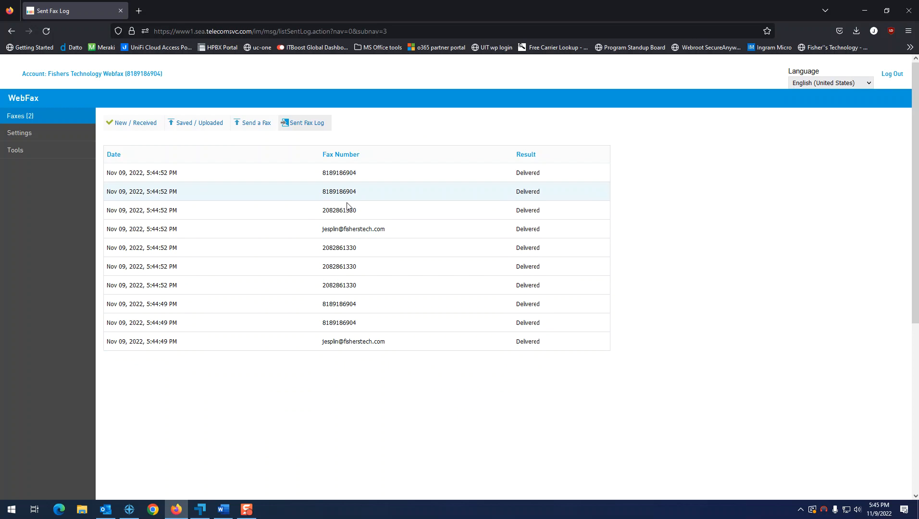
pyautogui.moveTo(383, 236); pyautogui.dragTo(412, 228)
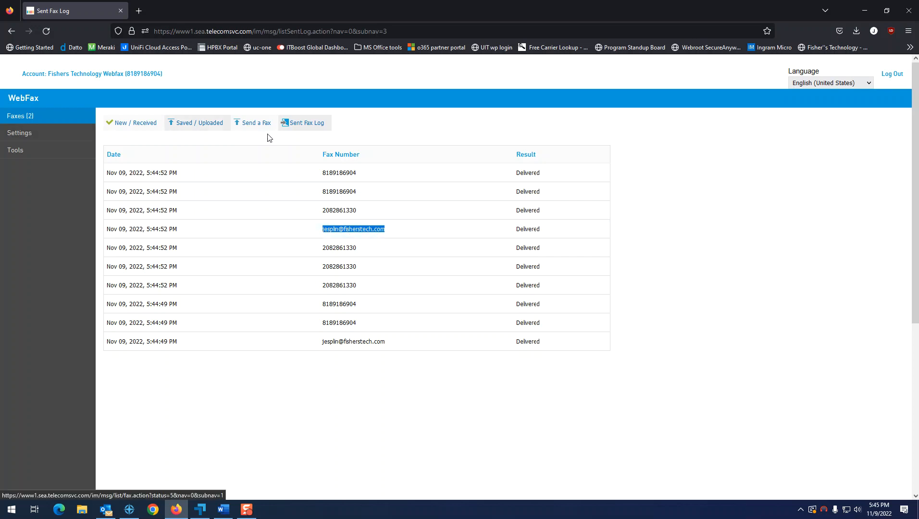
pyautogui.click(48, 135)
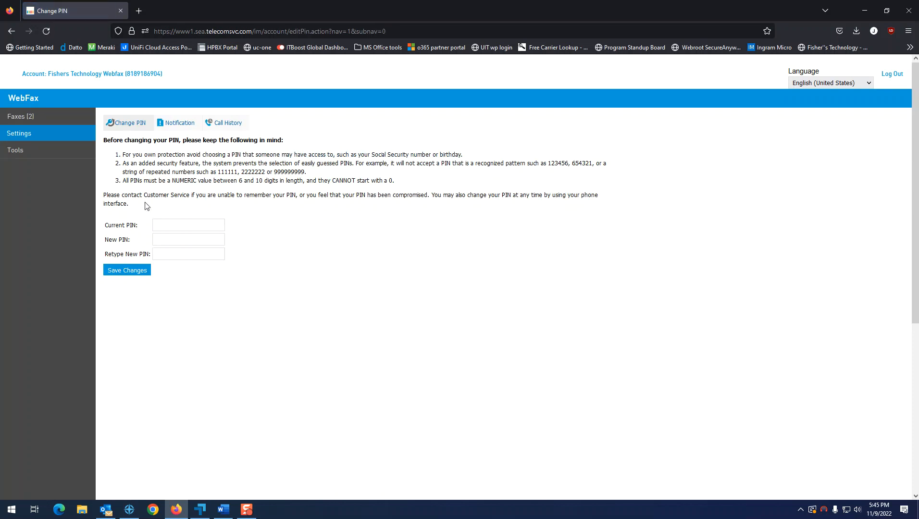
# Enter the current PIN and start a new PIN, dismissing the generated password suggestion.
pyautogui.click(168, 224)
pyautogui.write('•')
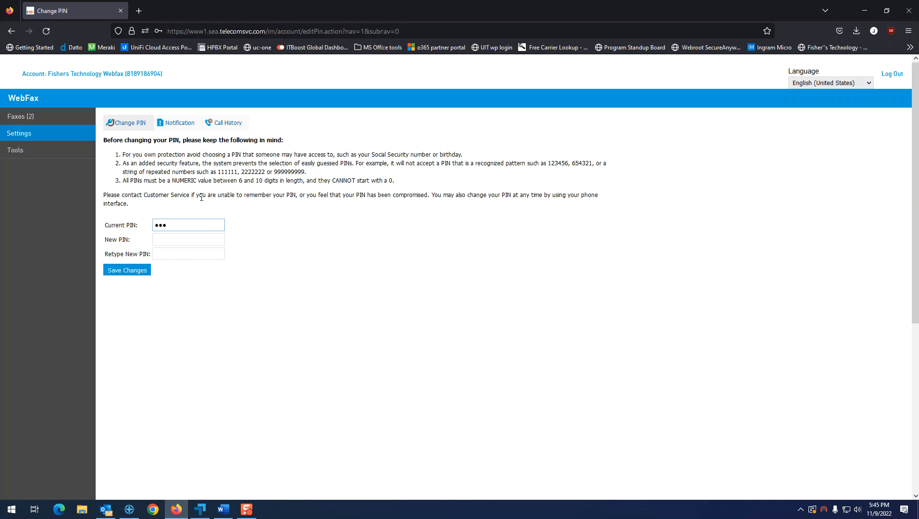
pyautogui.write('•••••')
pyautogui.click(174, 240)
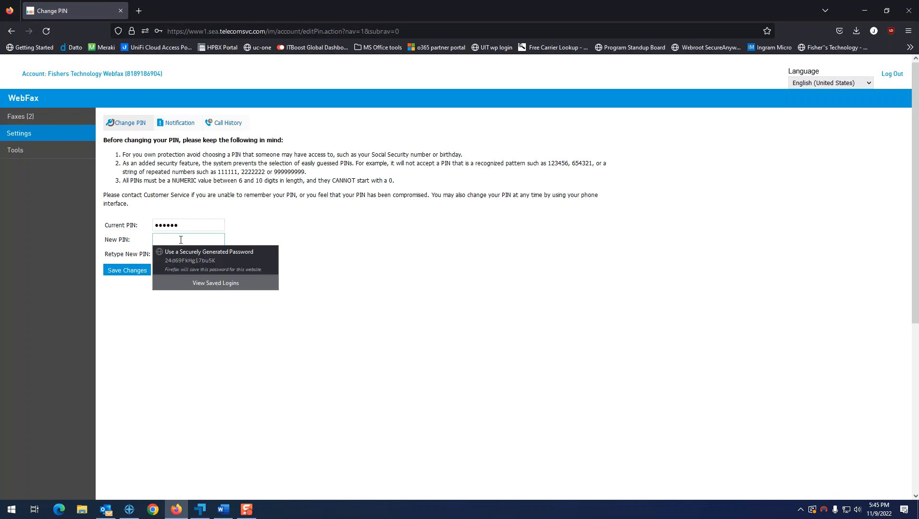
pyautogui.click(596, 286)
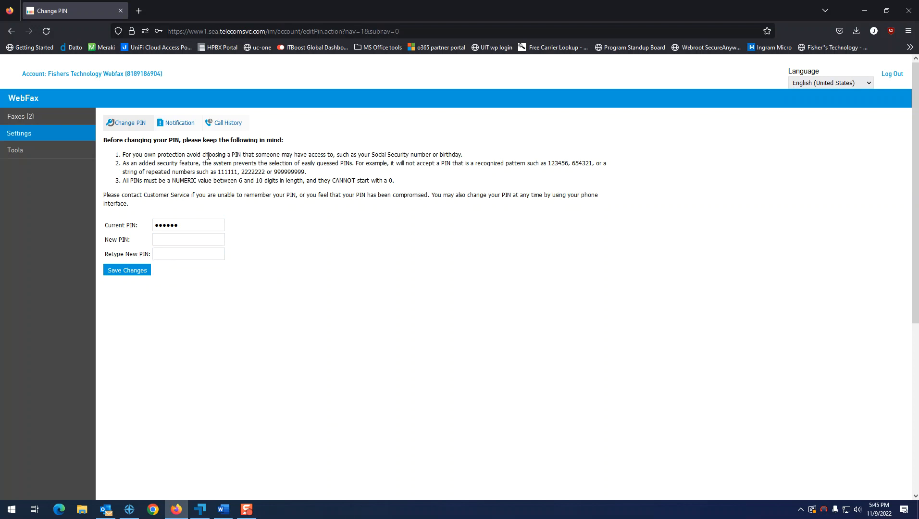
# Review the PIN rules, leave the PIN unchanged, and go to Notification settings.
pyautogui.moveTo(210, 156); pyautogui.dragTo(263, 156)
pyautogui.moveTo(216, 172); pyautogui.dragTo(328, 178)
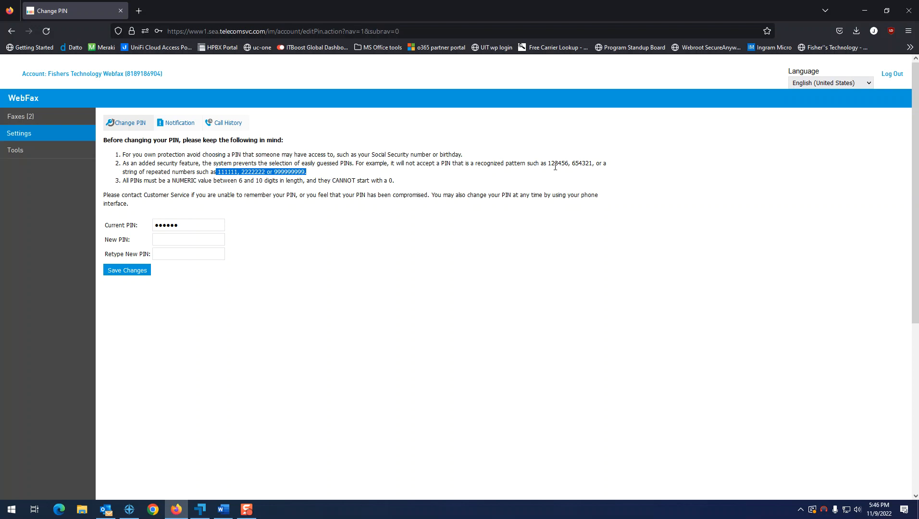
pyautogui.moveTo(554, 163); pyautogui.dragTo(592, 172)
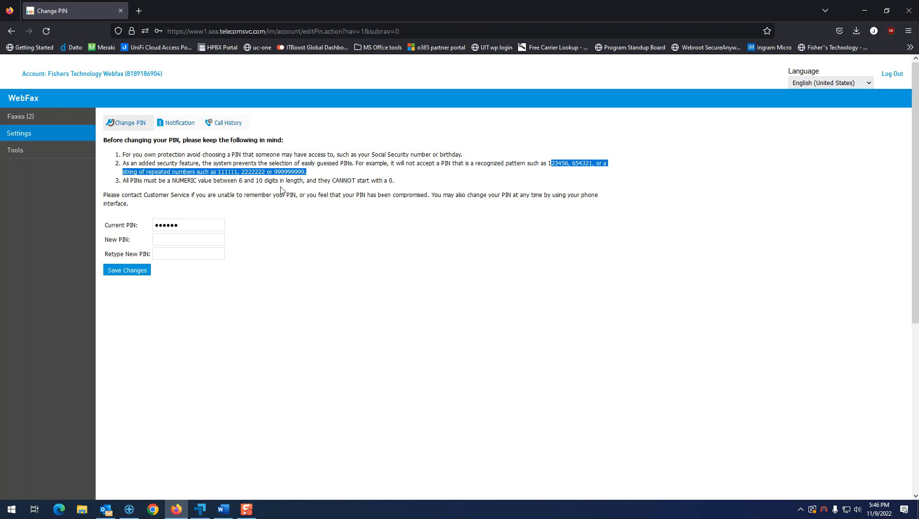
pyautogui.click(390, 188)
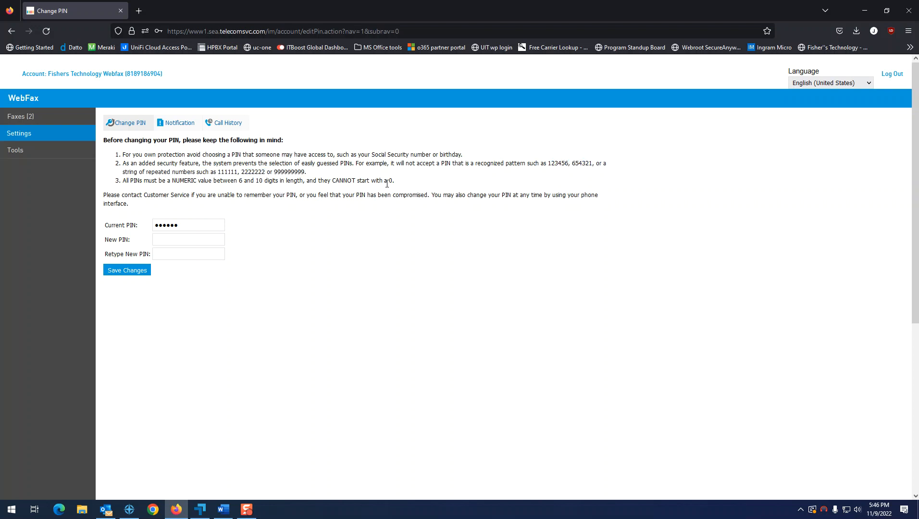
pyautogui.click(188, 123)
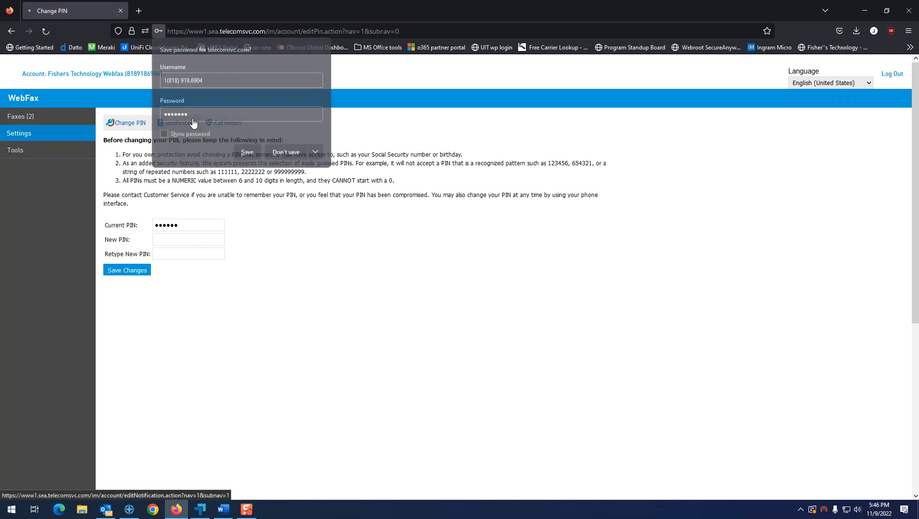
pyautogui.click(405, 226)
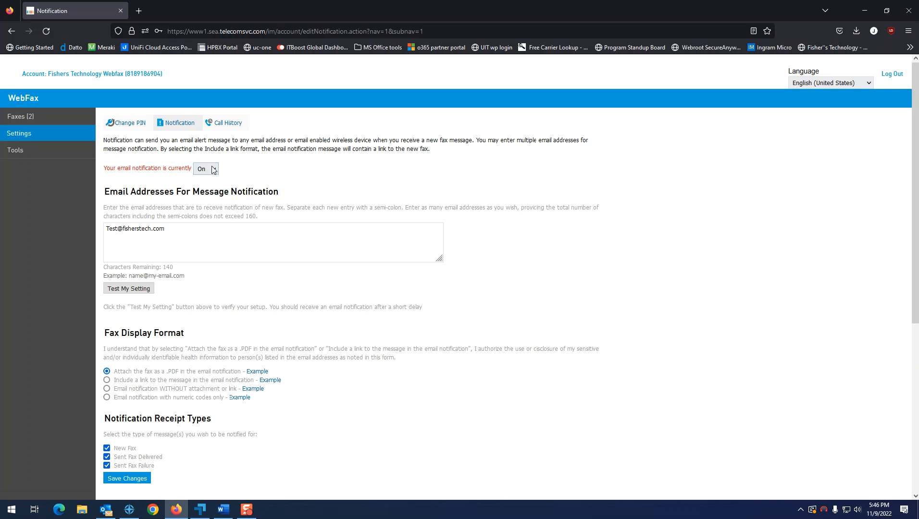
# Keep email notification on and add a second notification email address after the existing one.
pyautogui.click(207, 171)
pyautogui.click(373, 170)
pyautogui.moveTo(219, 234); pyautogui.dragTo(43, 213)
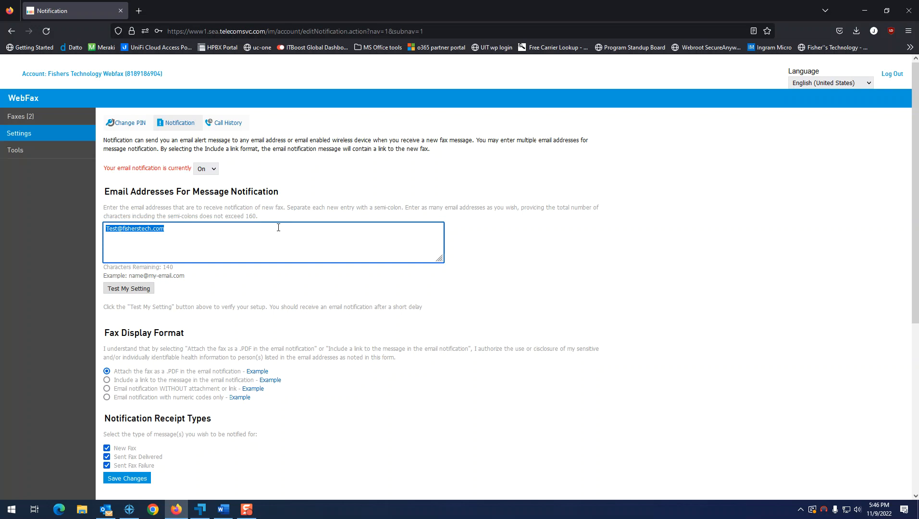
pyautogui.click(236, 233)
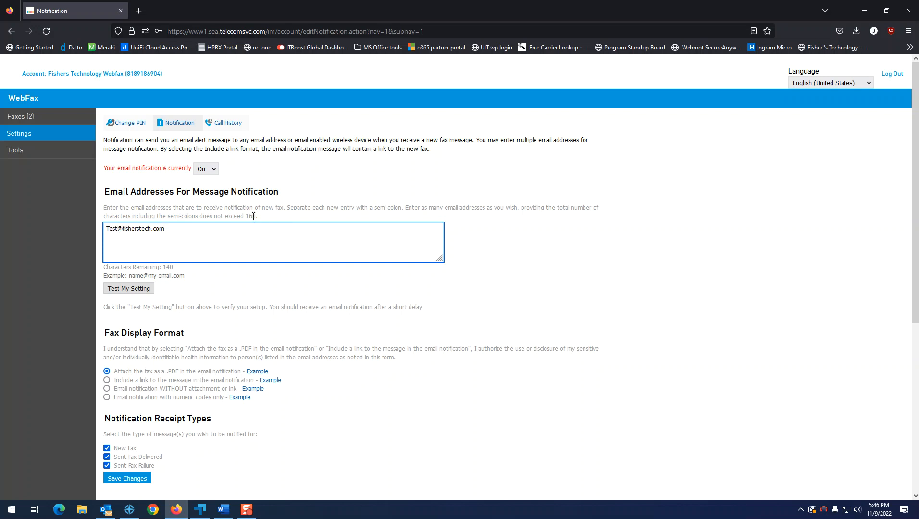
pyautogui.moveTo(256, 216); pyautogui.dragTo(245, 217)
pyautogui.click(241, 218)
pyautogui.click(190, 225)
# Try the PDF attachment, copy-keeping, link and no-attachment fax display format options.
pyautogui.click(107, 371)
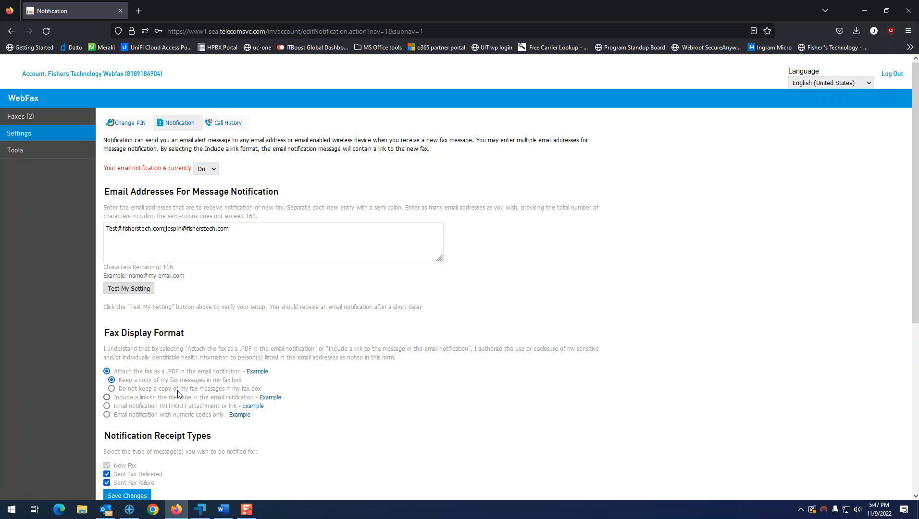
pyautogui.click(111, 389)
pyautogui.click(111, 380)
pyautogui.click(107, 399)
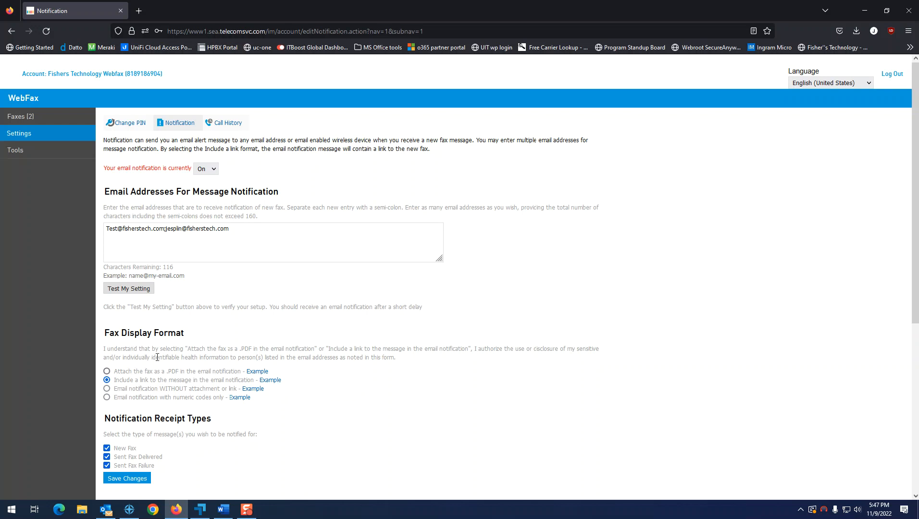
pyautogui.click(106, 389)
# View the example notification email, then settle on attaching faxes as PDF.
pyautogui.click(254, 390)
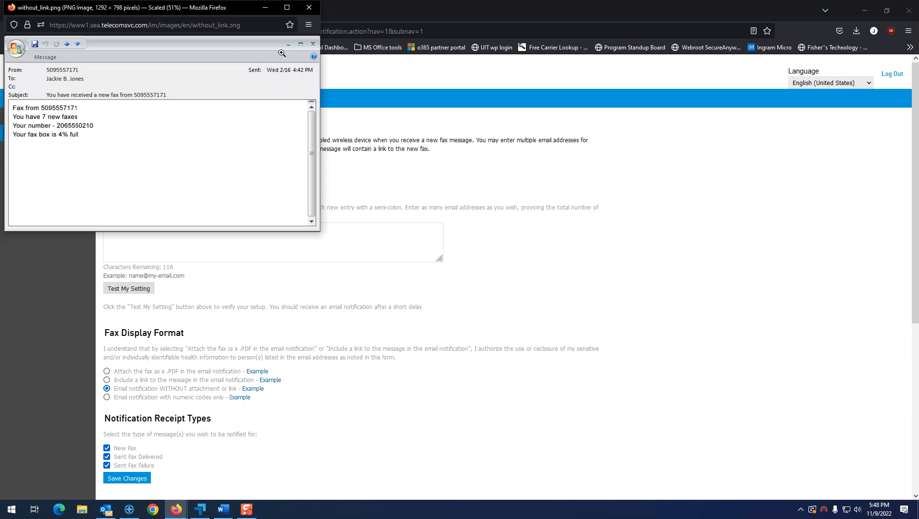
pyautogui.click(308, 8)
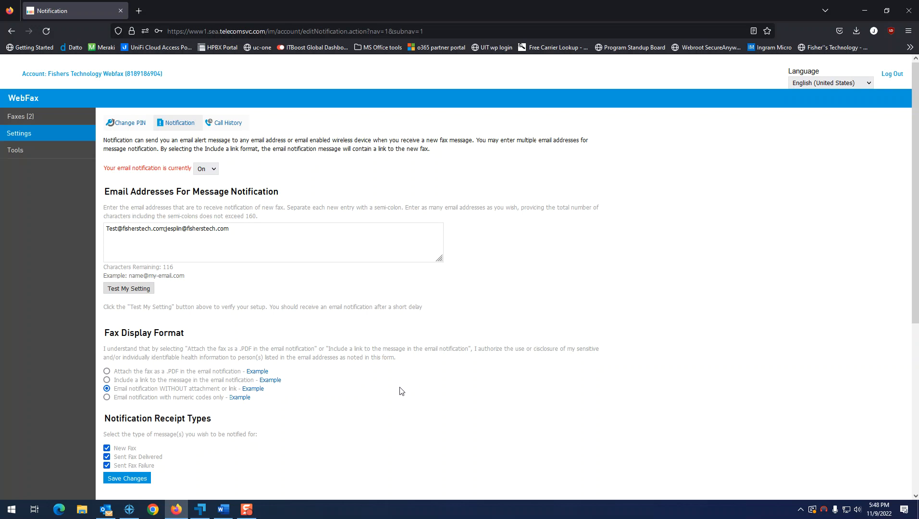
pyautogui.click(107, 398)
pyautogui.click(107, 371)
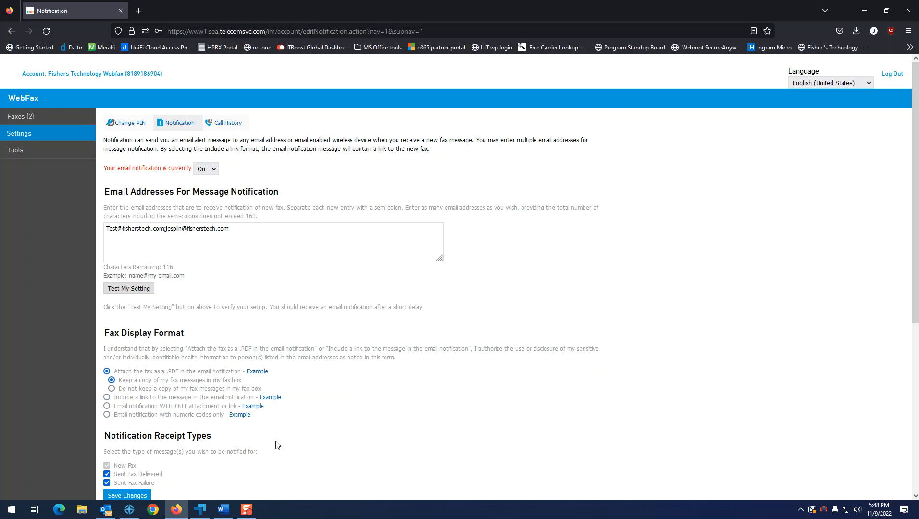
# Review the Notification Receipt Types, including Sent Fax Delivered and Sent Fax Failure.
pyautogui.scroll(-3, 298, 440)
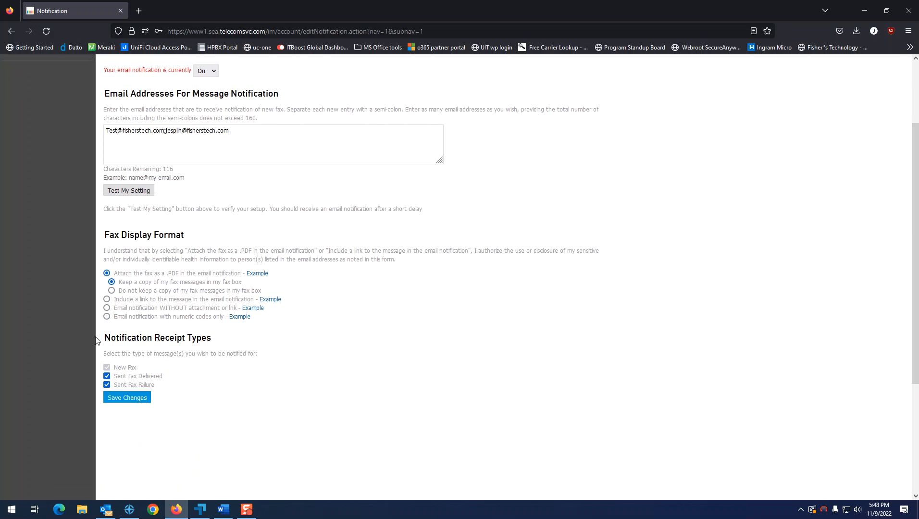
pyautogui.moveTo(106, 337); pyautogui.dragTo(211, 341)
pyautogui.click(214, 343)
pyautogui.hotkey('ctrl', 'a')
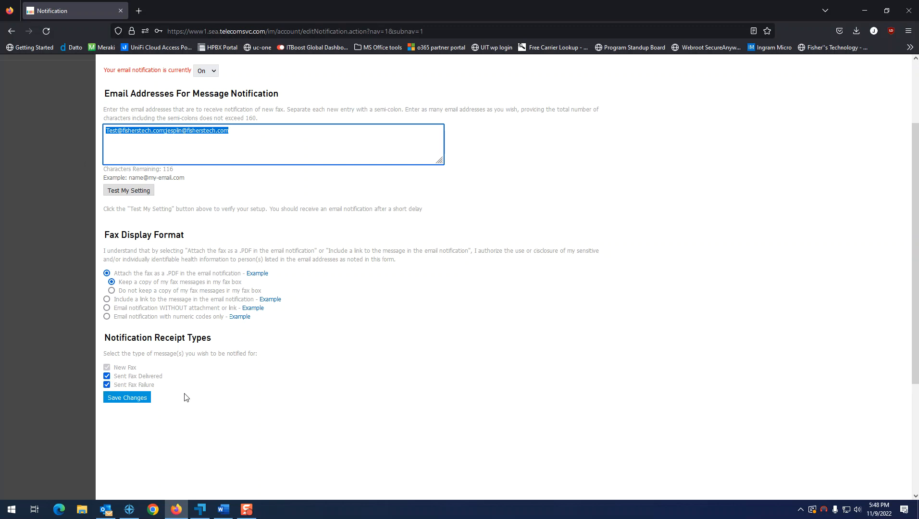
pyautogui.click(205, 385)
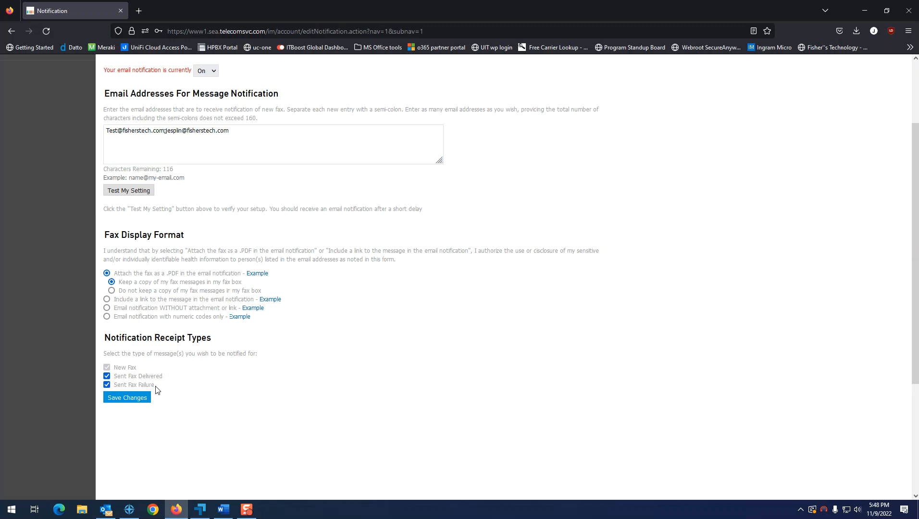
pyautogui.moveTo(169, 379); pyautogui.dragTo(116, 382)
pyautogui.click(247, 138)
pyautogui.moveTo(247, 139); pyautogui.dragTo(141, 131)
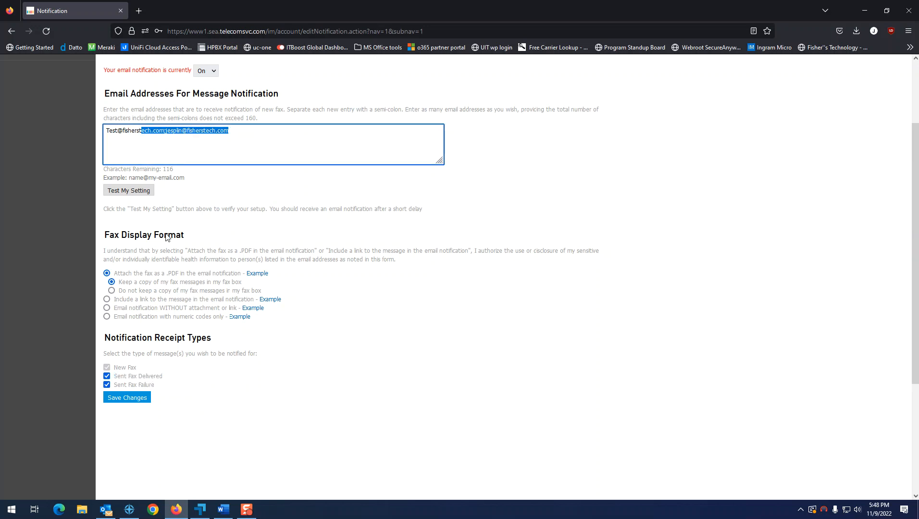
pyautogui.moveTo(230, 380); pyautogui.dragTo(338, 381)
# Go to the Call History page listing monthly records from September '21 to November '22.
pyautogui.scroll(2, 284, 419)
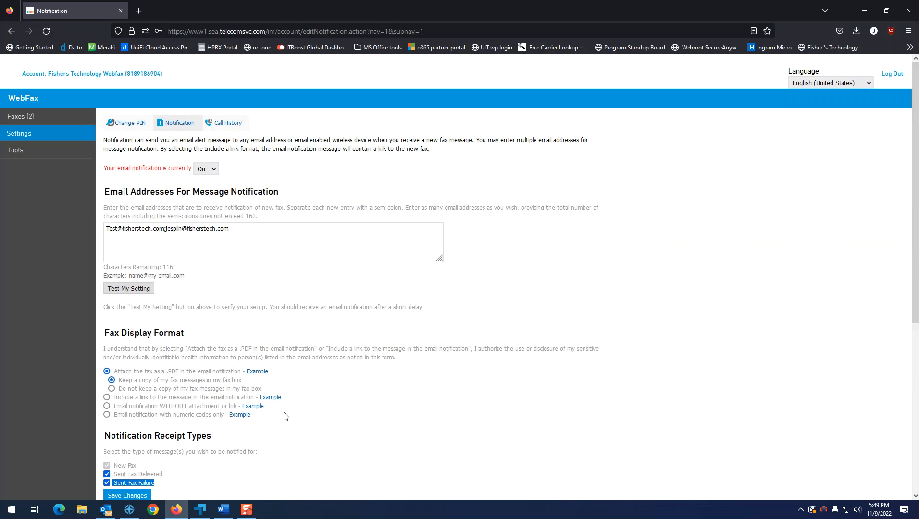
pyautogui.scroll(-4, 174, 345)
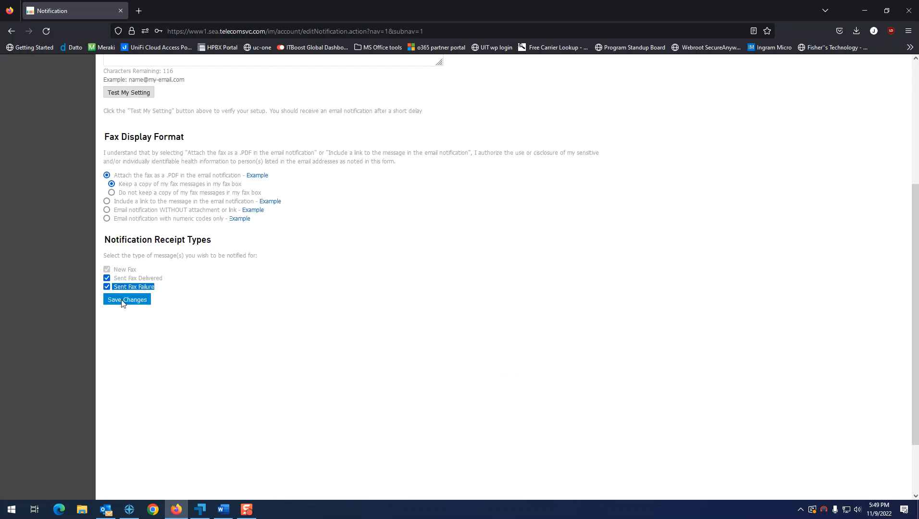
pyautogui.scroll(4, 262, 404)
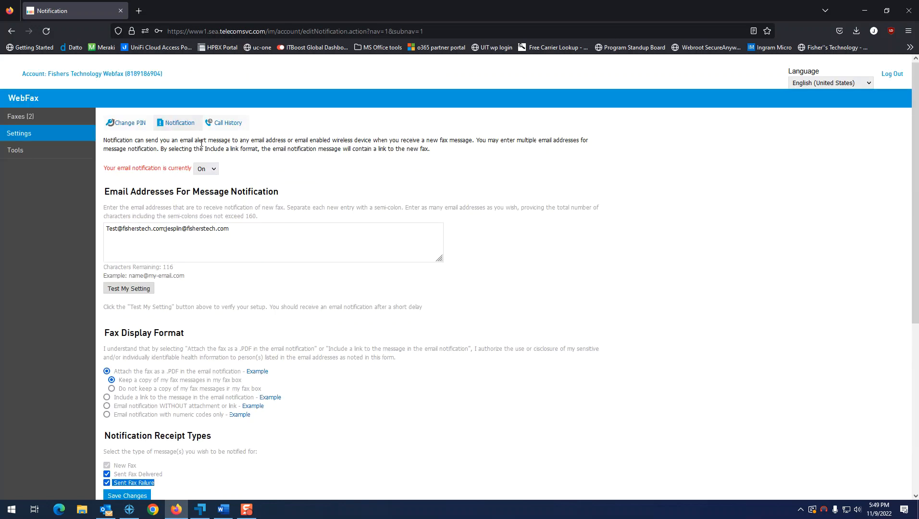
pyautogui.click(230, 125)
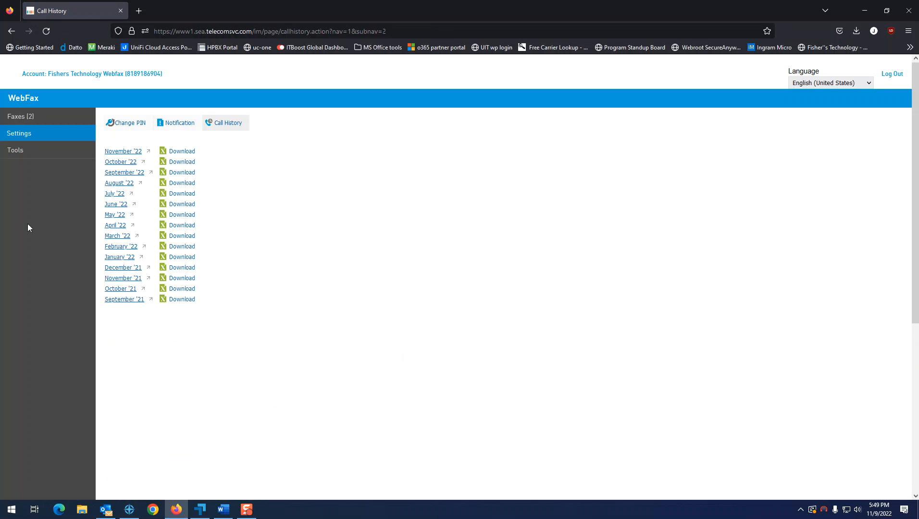
# Open the Tools page listing the Alterna Tiff Plug-in, Adobe (PDF) Reader and Fax Upload Application.
pyautogui.click(51, 152)
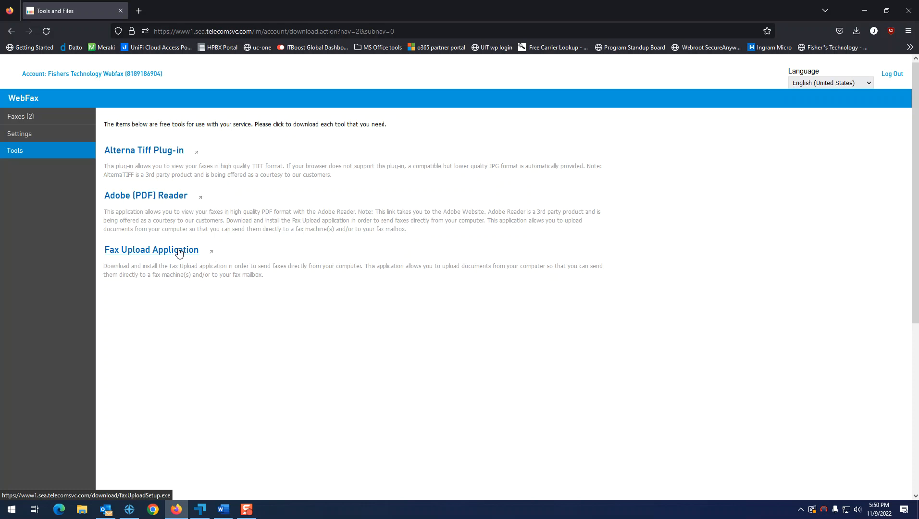
pyautogui.hotkey('ctrl', 'p')
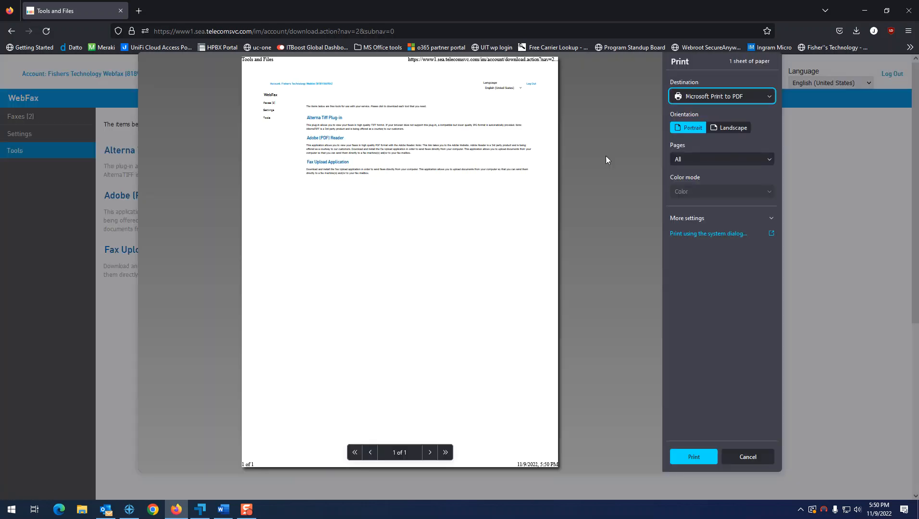
pyautogui.click(732, 97)
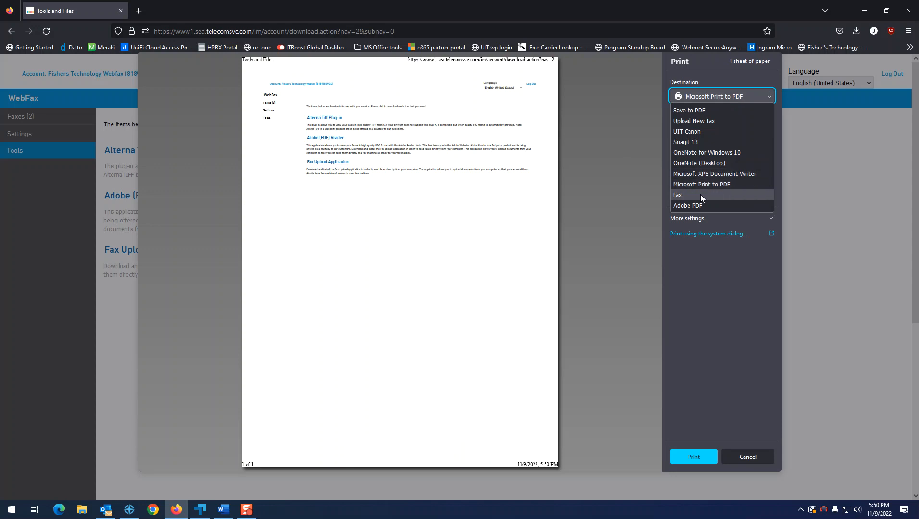
pyautogui.click(709, 122)
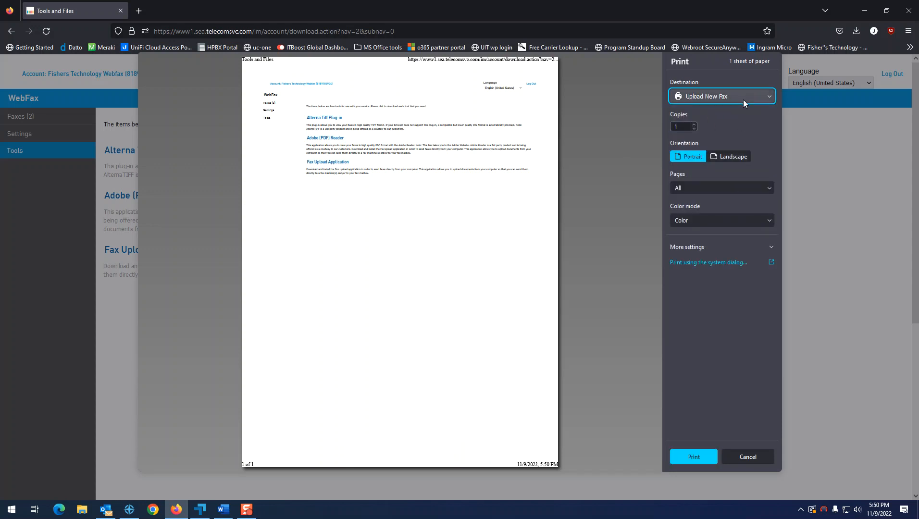
pyautogui.click(721, 95)
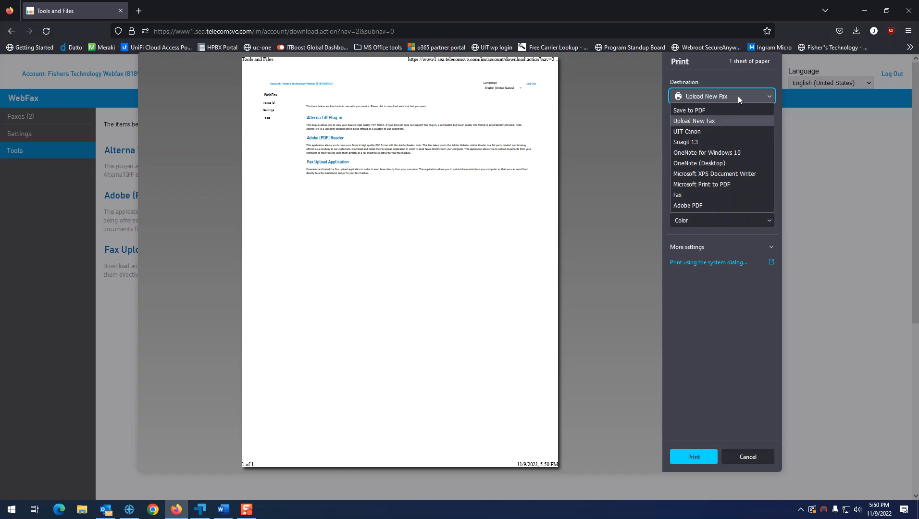
pyautogui.click(696, 123)
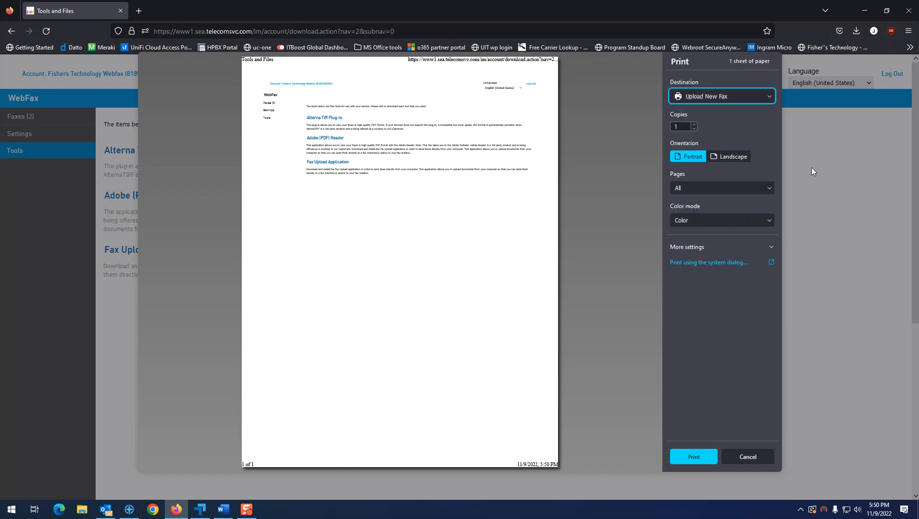
pyautogui.click(748, 457)
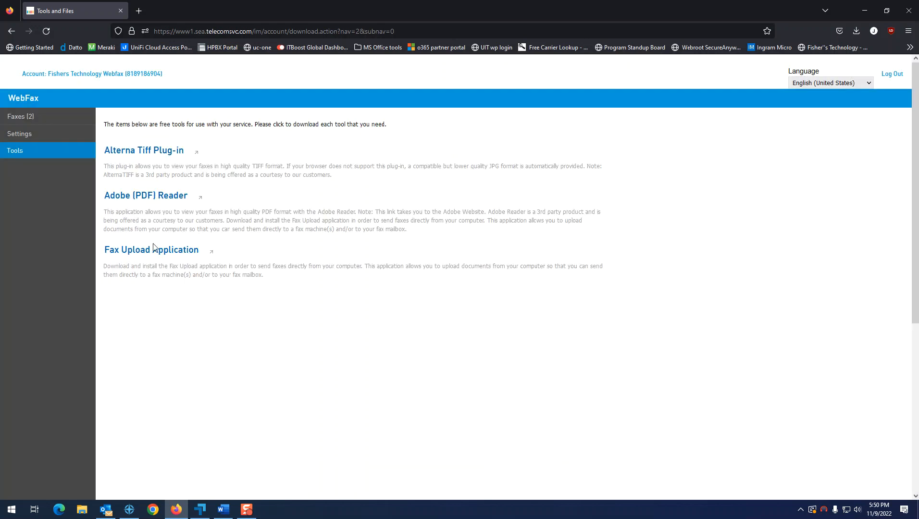